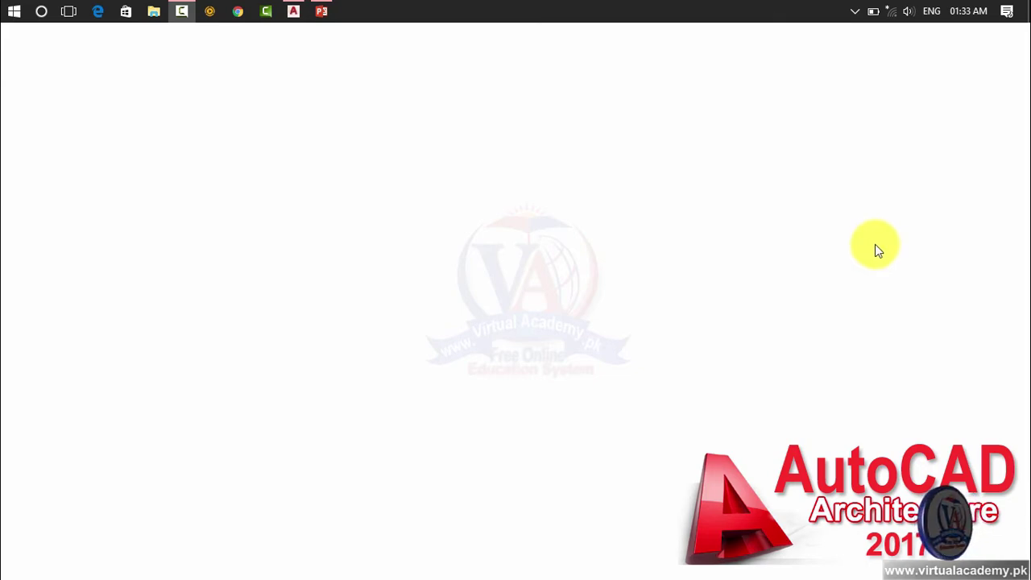
Step: Bring the AutoCAD Architecture Drawing1 window to the front from the taskbar
click(295, 13)
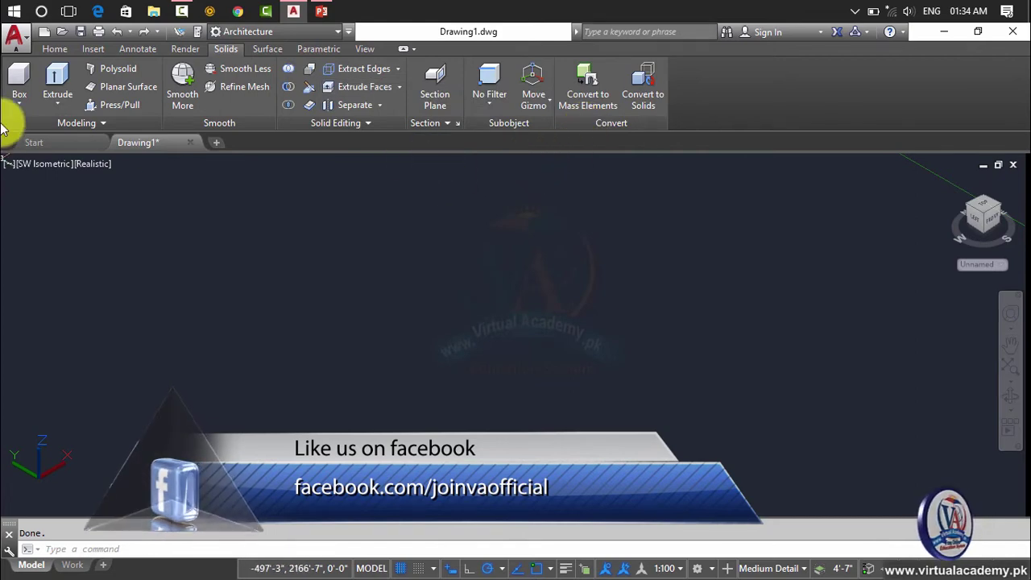
Step: Draw the first box solid from two base corners and a picked height
click(19, 103)
click(28, 134)
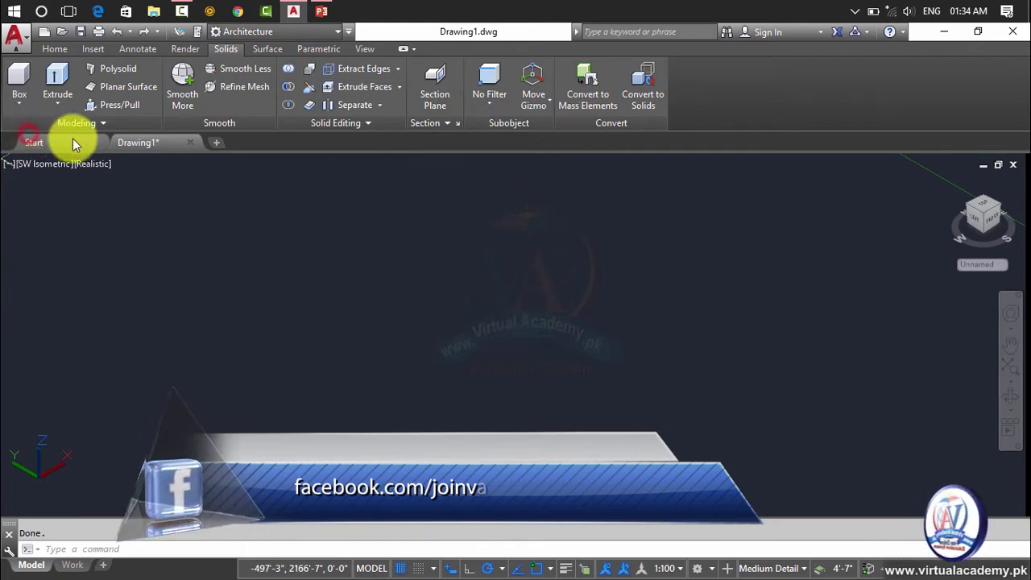
click(232, 352)
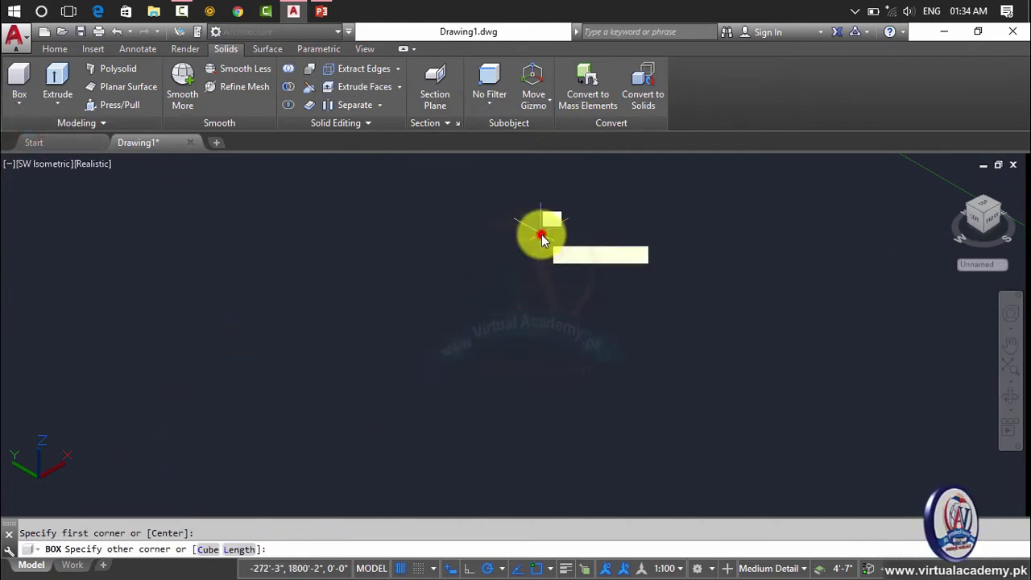
click(542, 239)
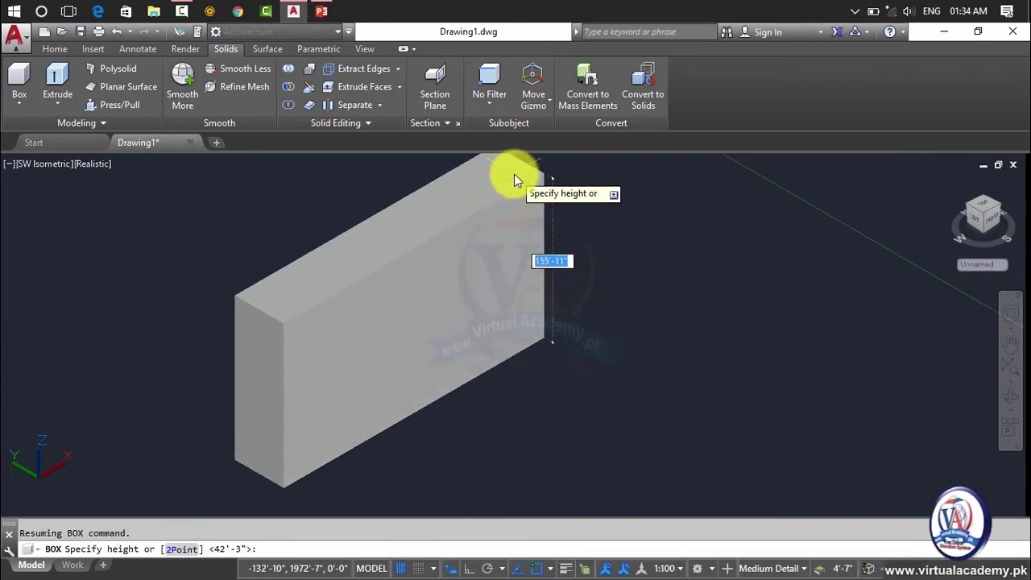
scroll(514, 175, down, 2)
middle_drag(514, 174, 511, 249)
click(507, 211)
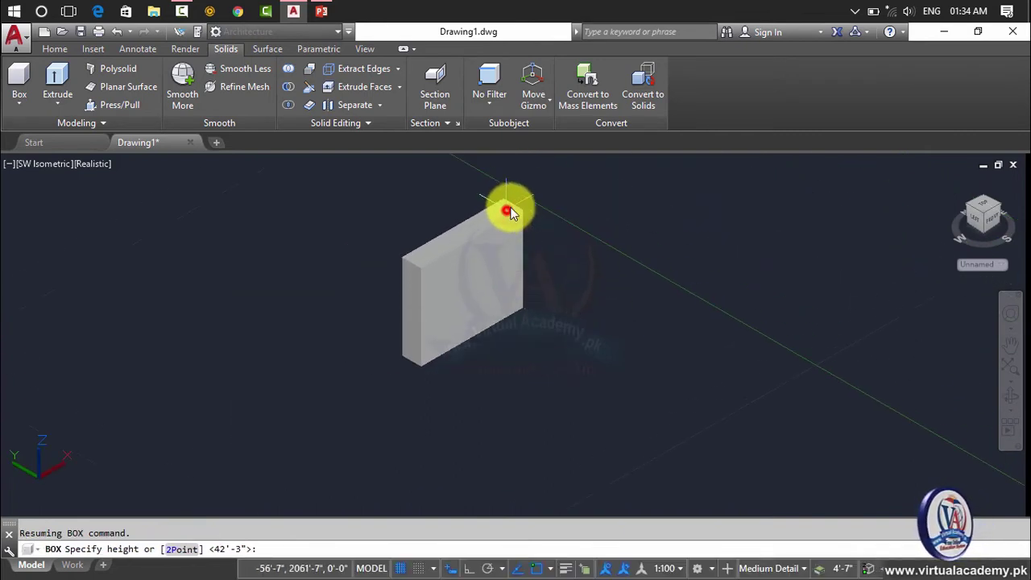
Step: Draw a second box crossing the first at right angles, setting its corners and height
click(19, 100)
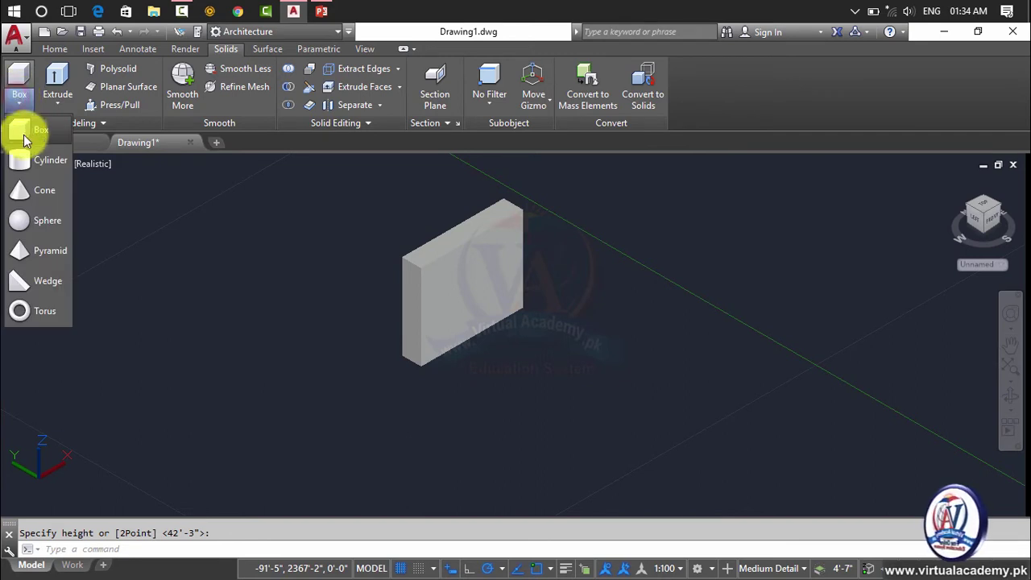
click(23, 135)
click(347, 265)
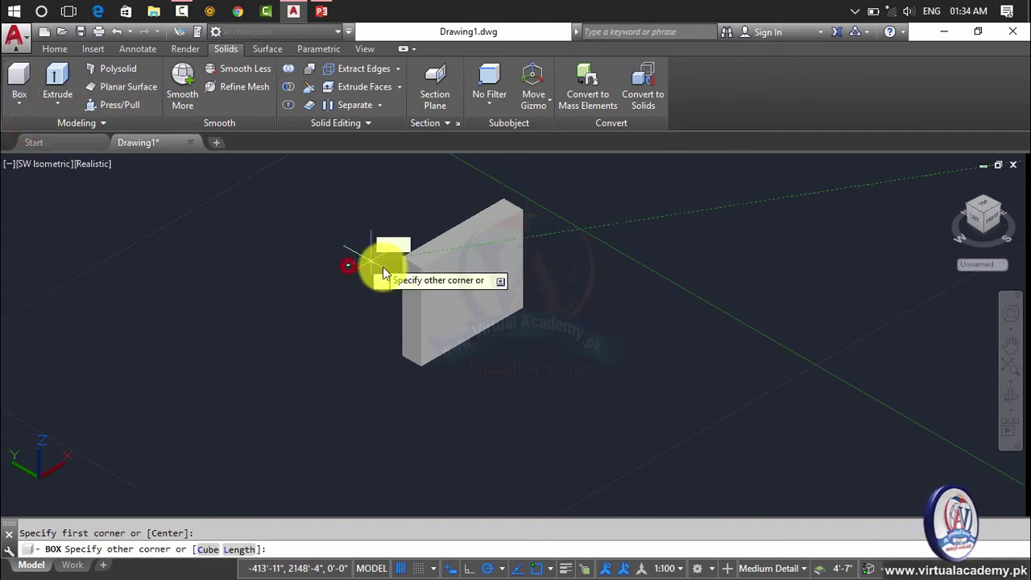
click(538, 401)
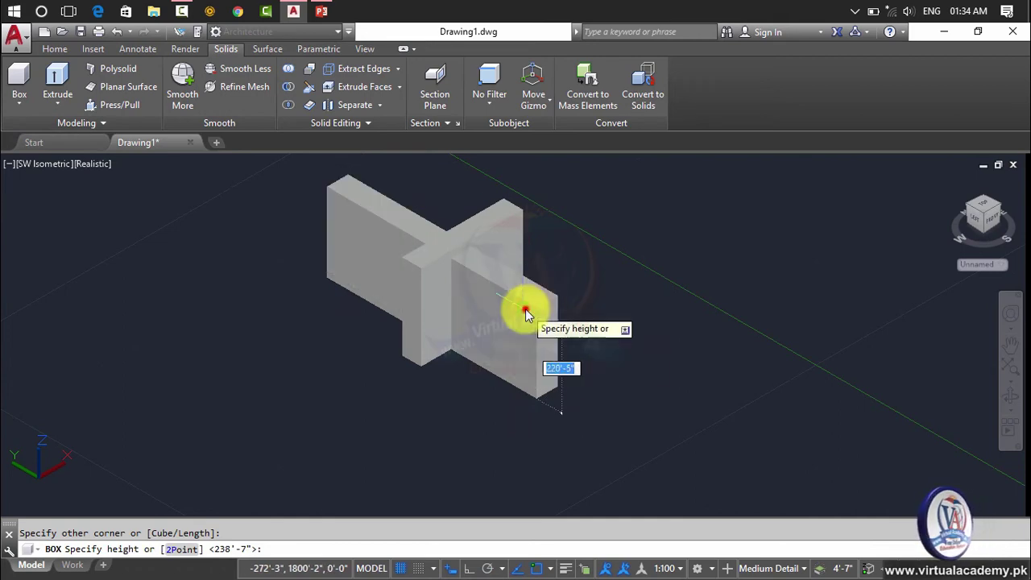
click(526, 309)
scroll(524, 319, up, 5)
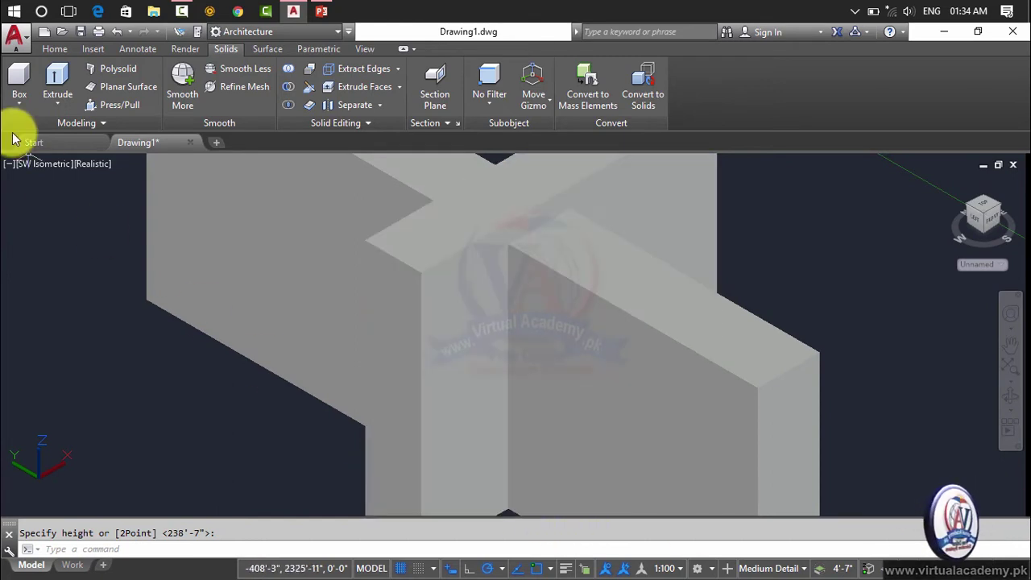
Step: Run Interfere with the long box as the first set and the crossing box as the second
click(307, 75)
click(368, 165)
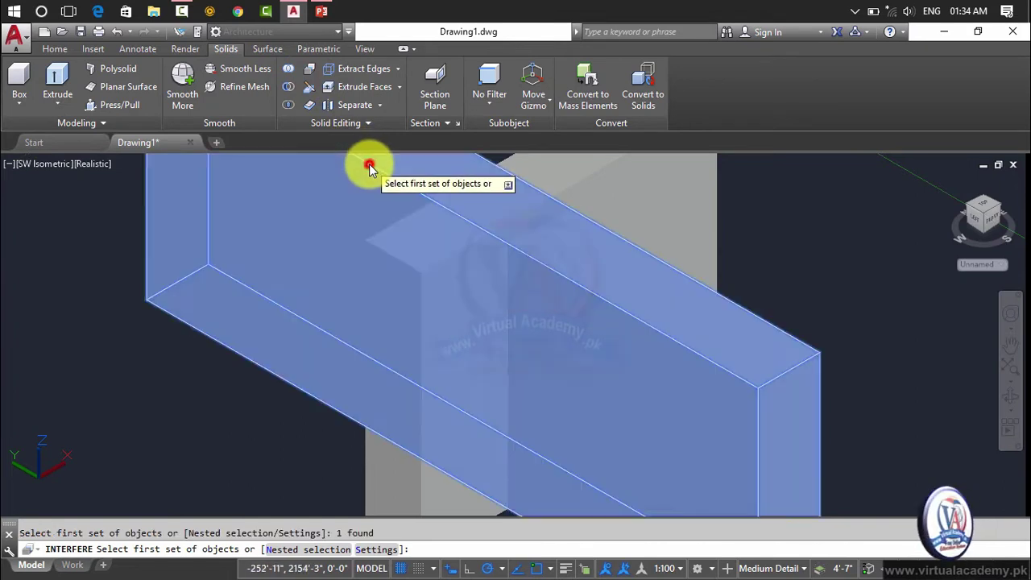
key(Return)
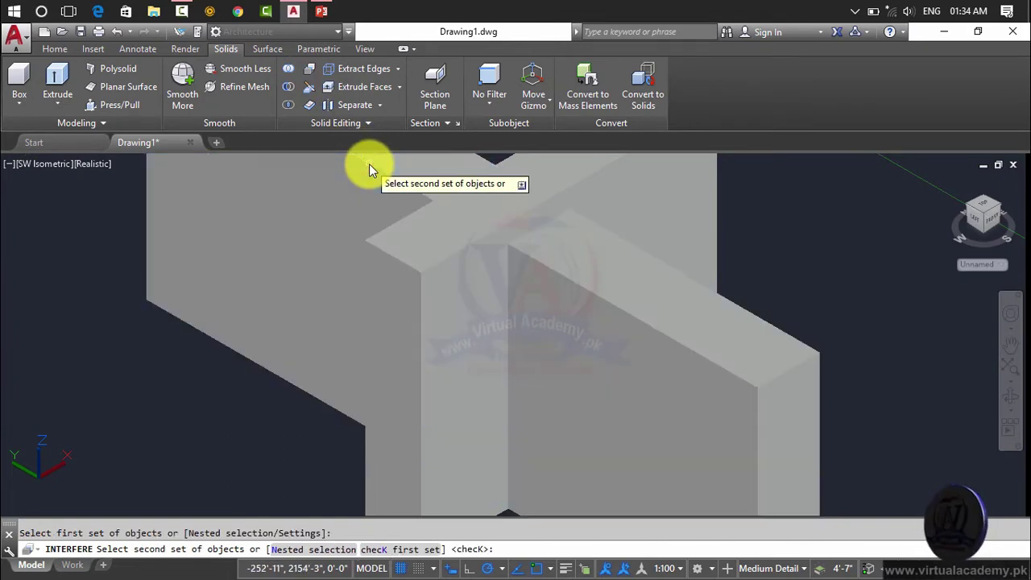
click(434, 265)
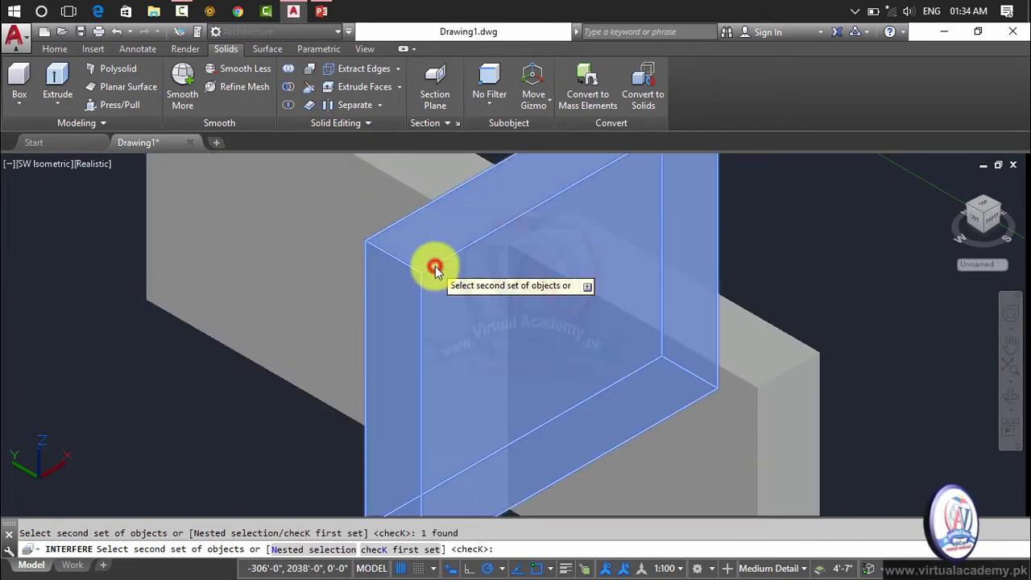
key(Return)
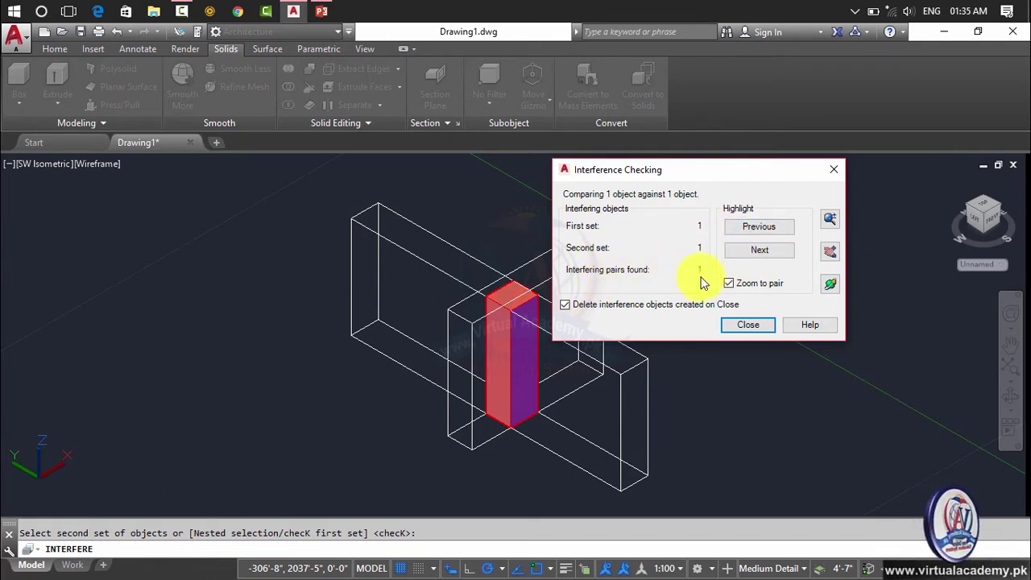
mouse_move(699, 270)
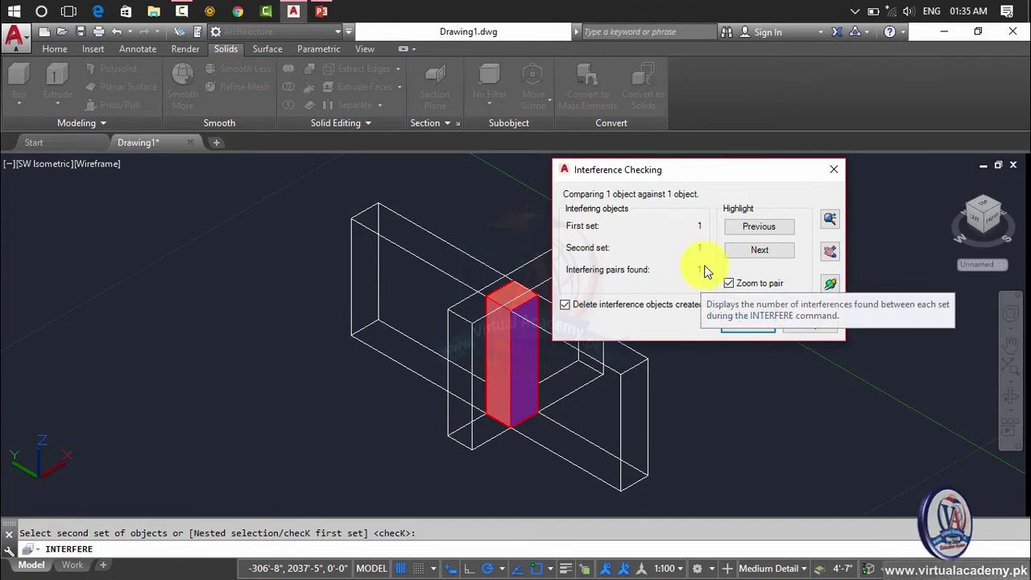
Step: Step through the interfering pair with Previous and Next, then close without keeping the overlap solid
click(751, 250)
click(754, 231)
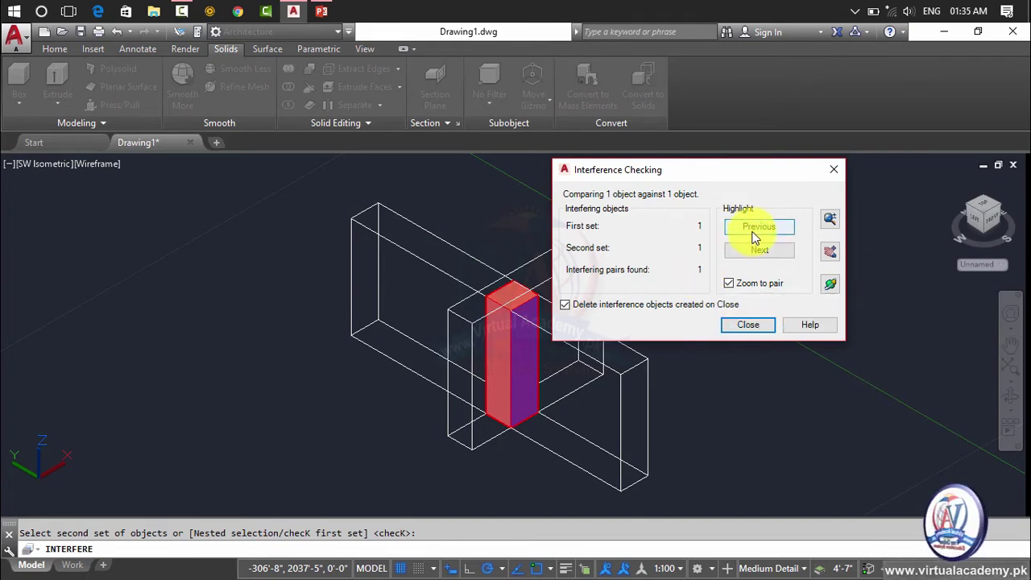
click(753, 232)
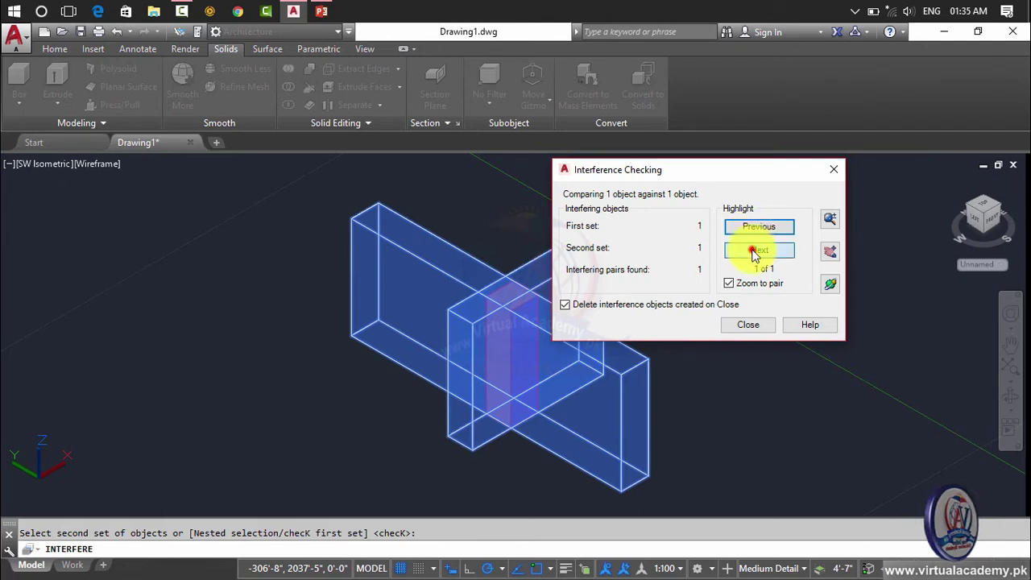
click(753, 251)
click(753, 251)
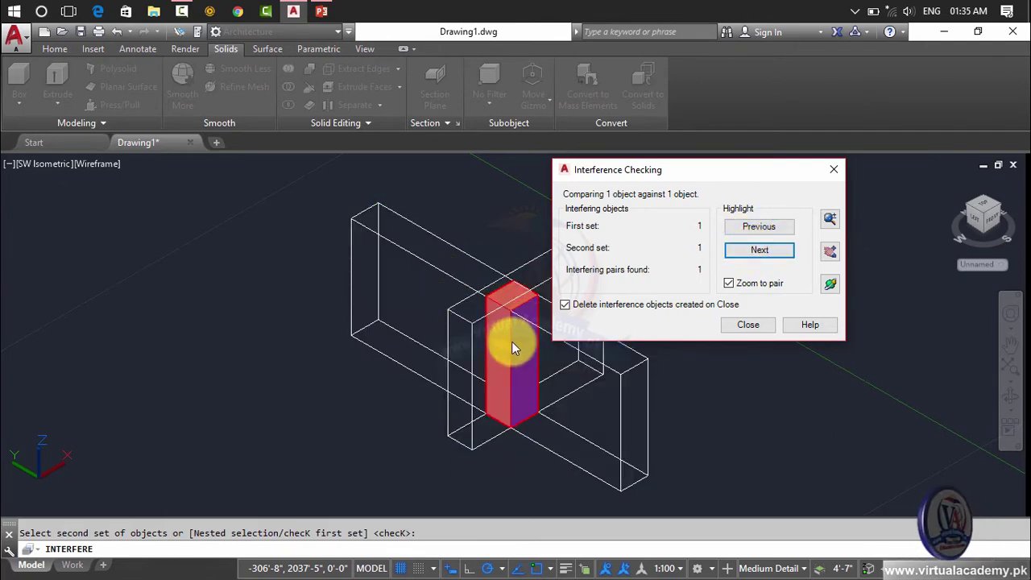
click(747, 326)
scroll(458, 279, up, 2)
scroll(458, 279, up, 2)
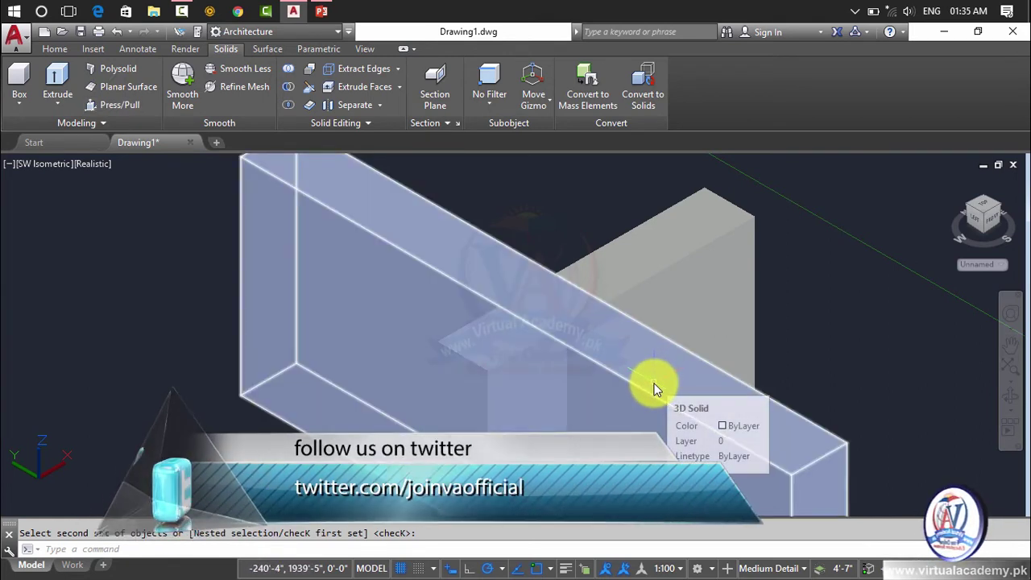
Step: Union both crossing boxes into one solid using a window selection
scroll(654, 390, down, 2)
shift+middle_drag(654, 389, 484, 306)
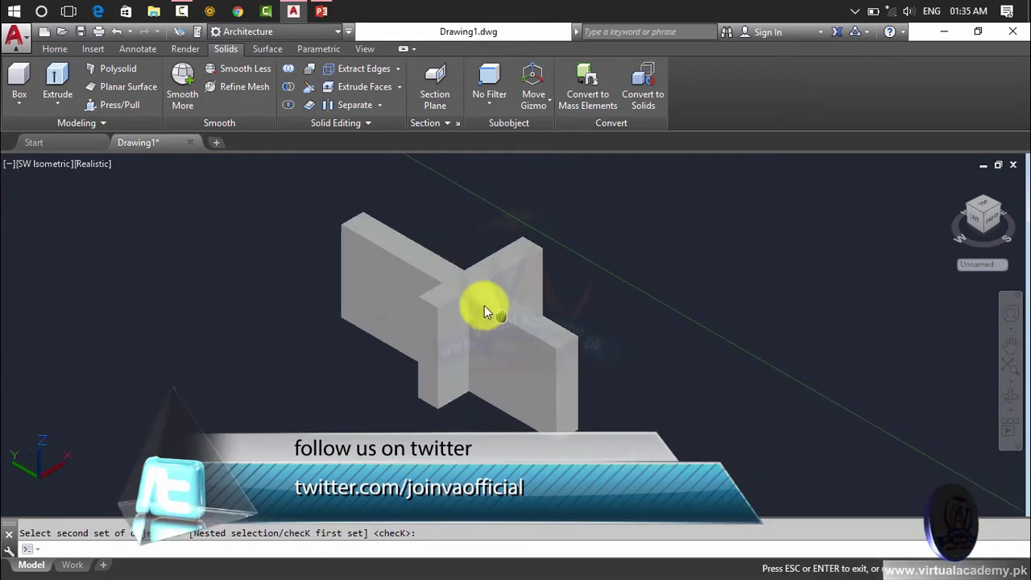
key(Return)
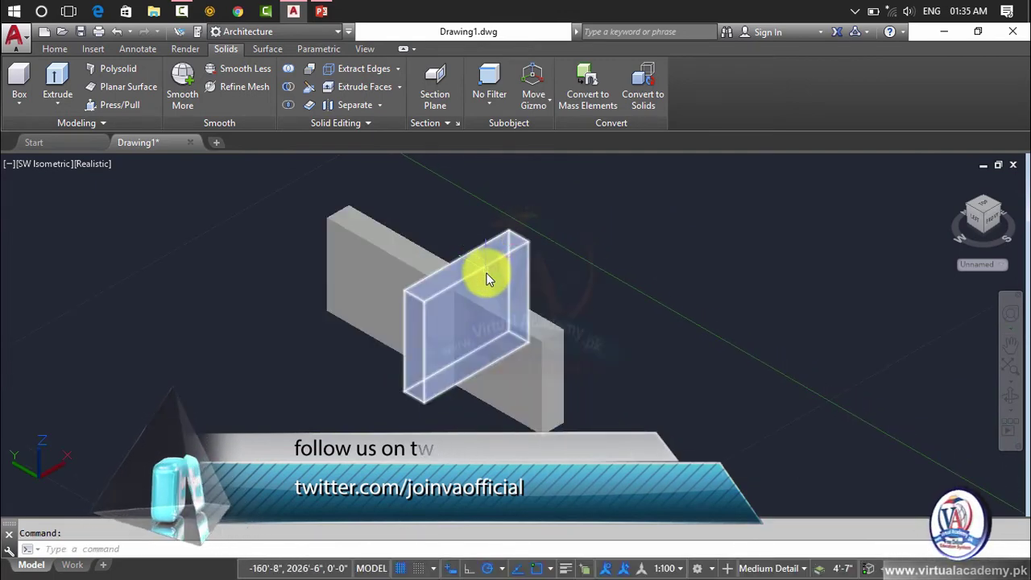
click(289, 73)
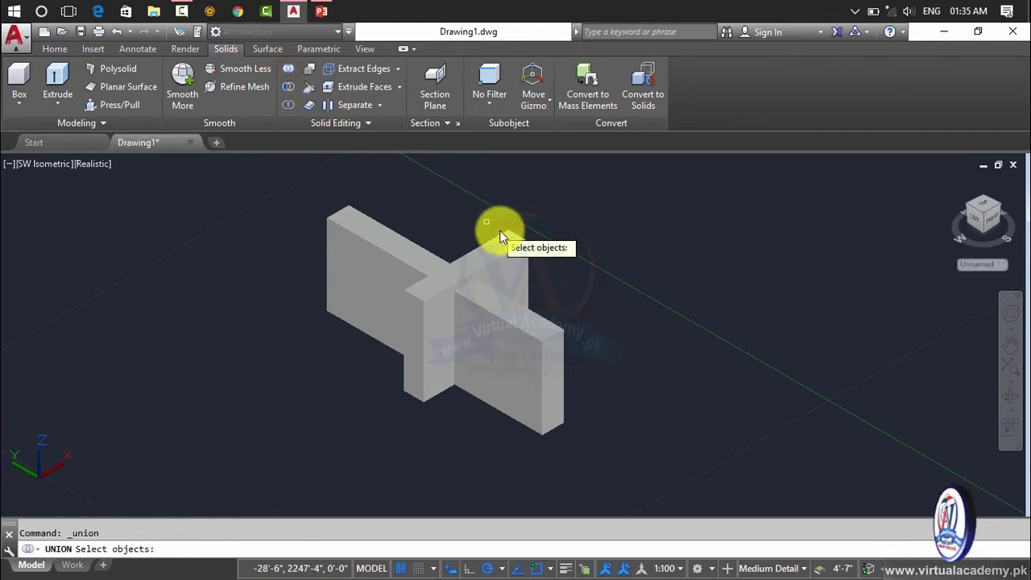
click(593, 203)
click(290, 405)
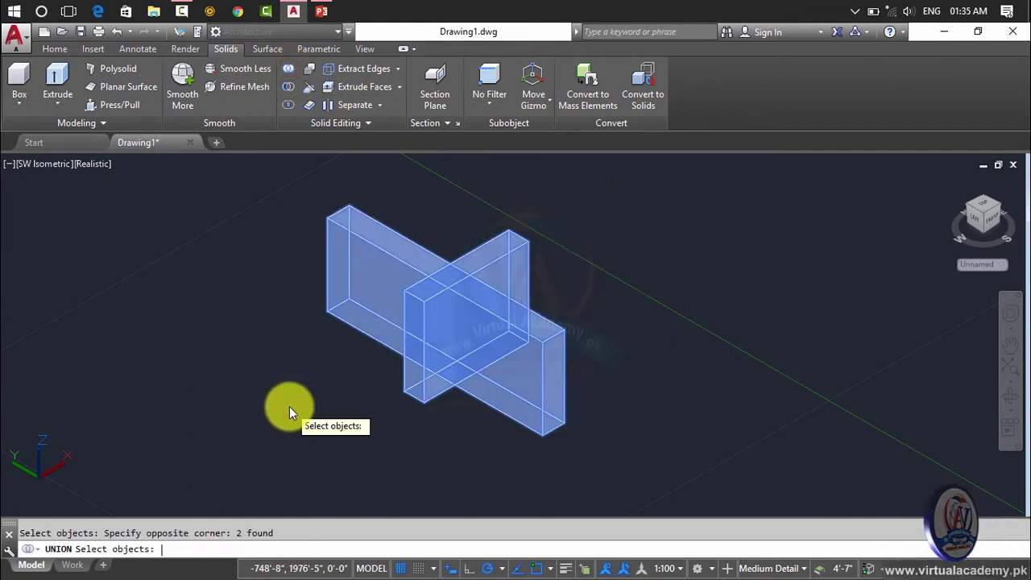
key(Return)
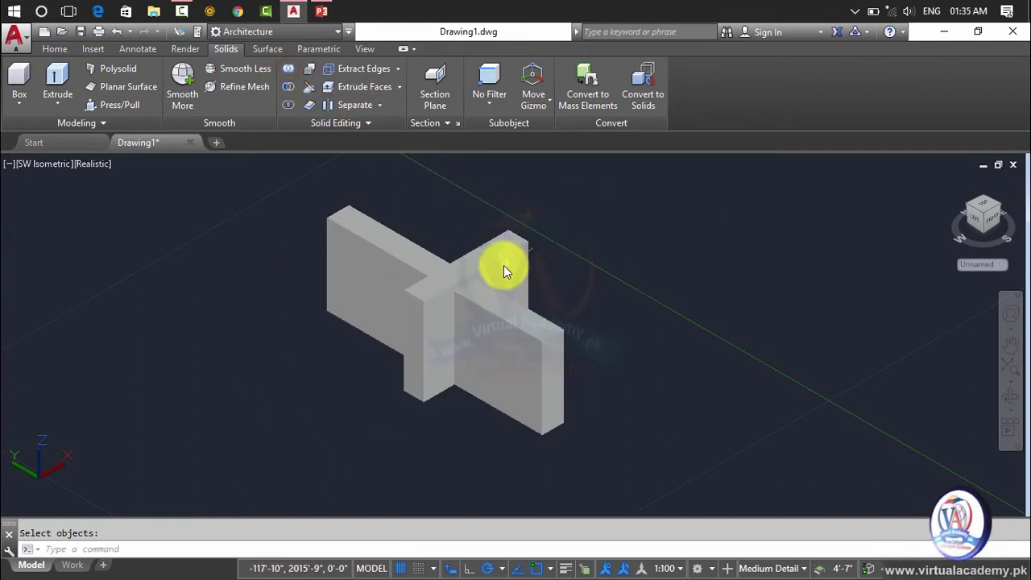
Step: Start a box from the wall face twice, abandoning both attempts
click(27, 109)
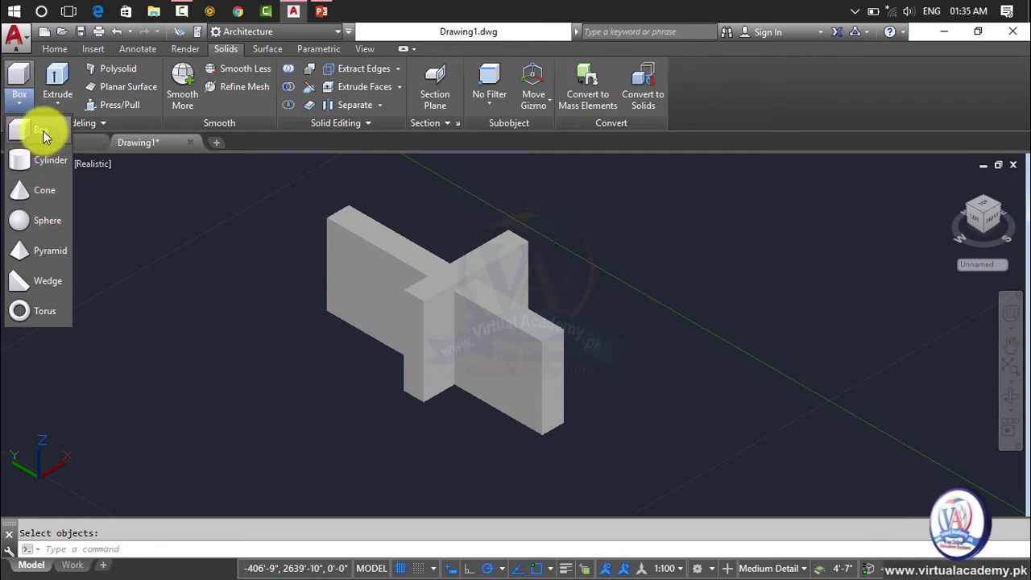
click(41, 130)
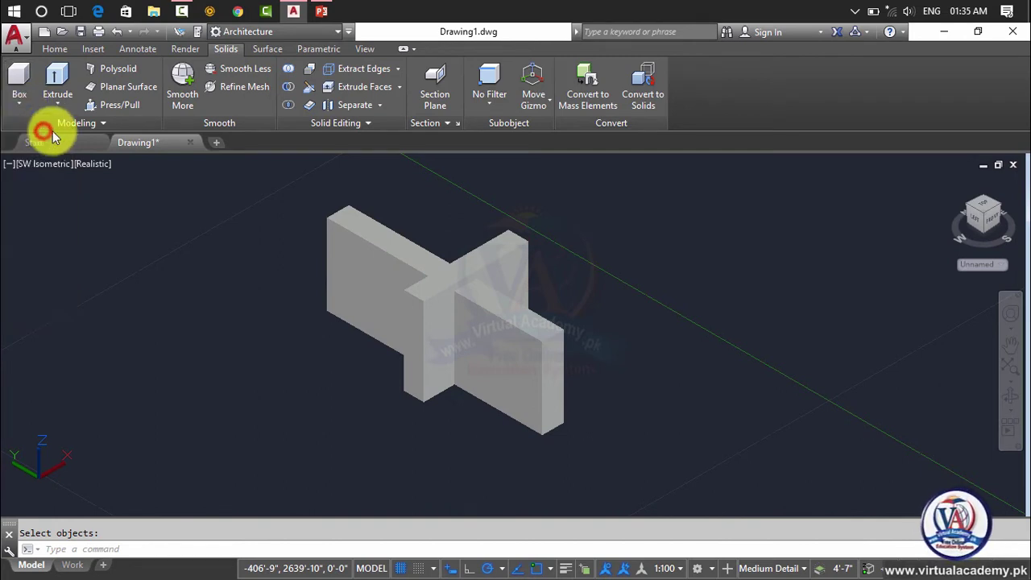
click(331, 316)
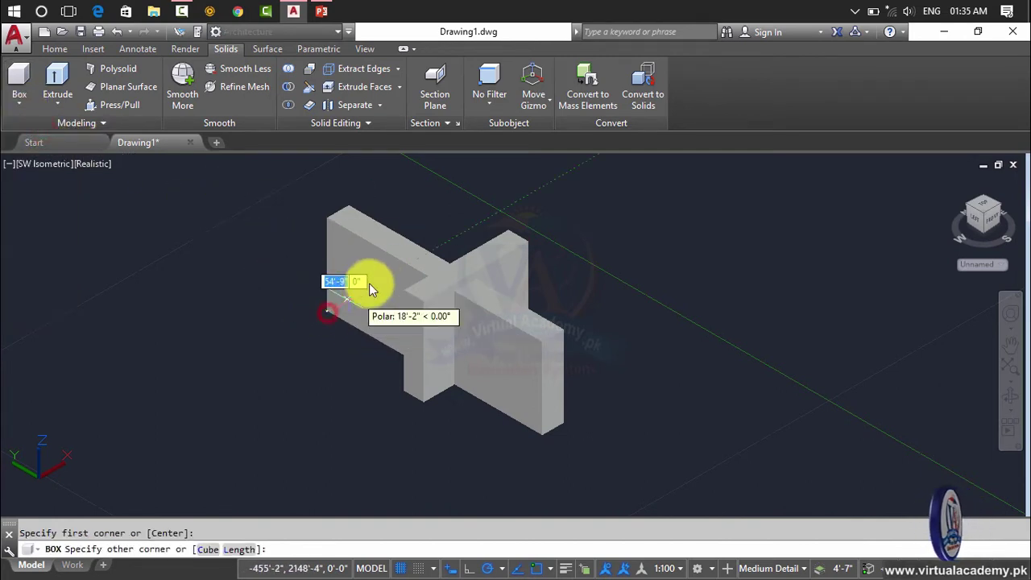
right_click(424, 239)
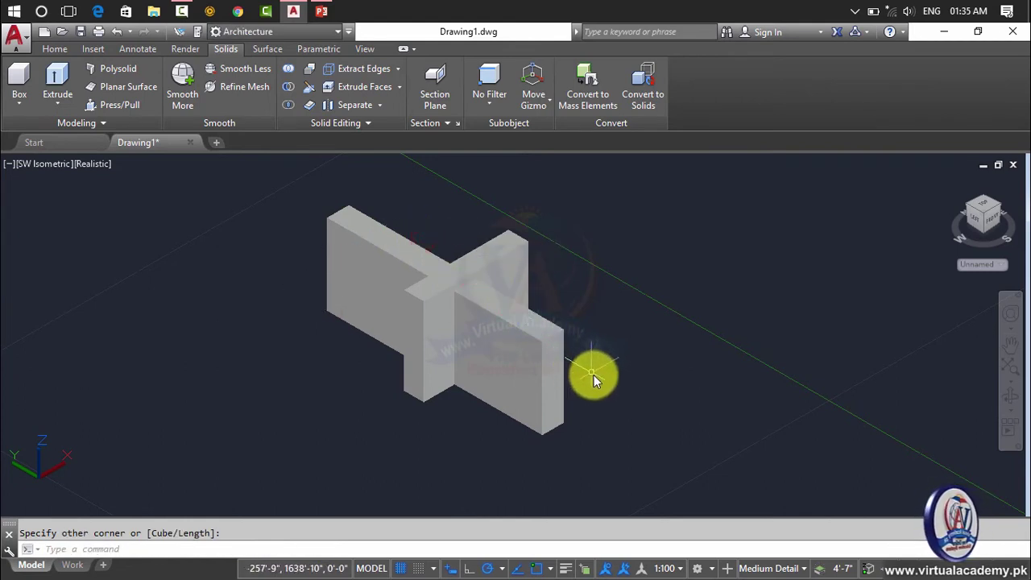
click(20, 107)
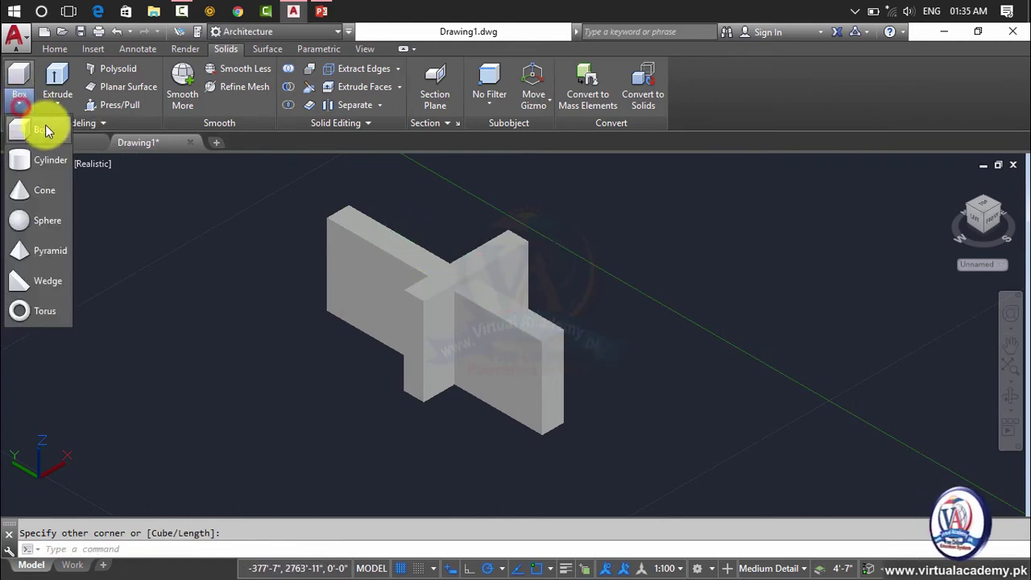
click(45, 126)
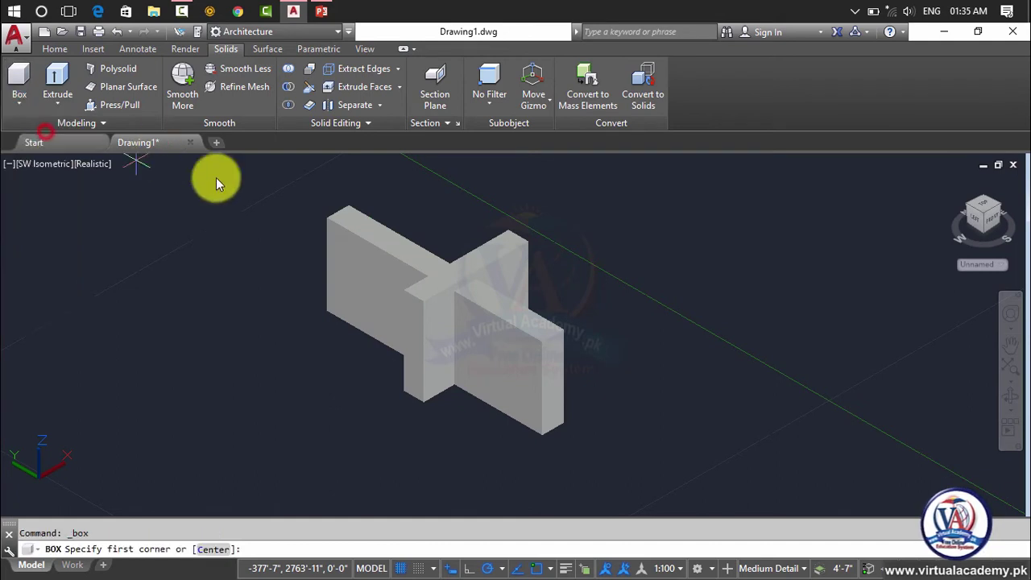
click(329, 310)
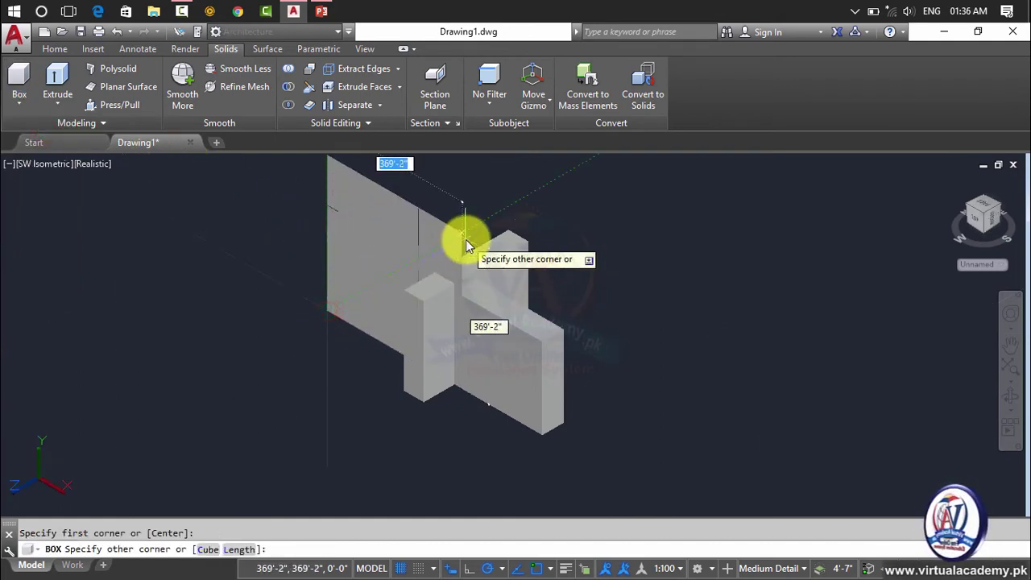
key(Escape)
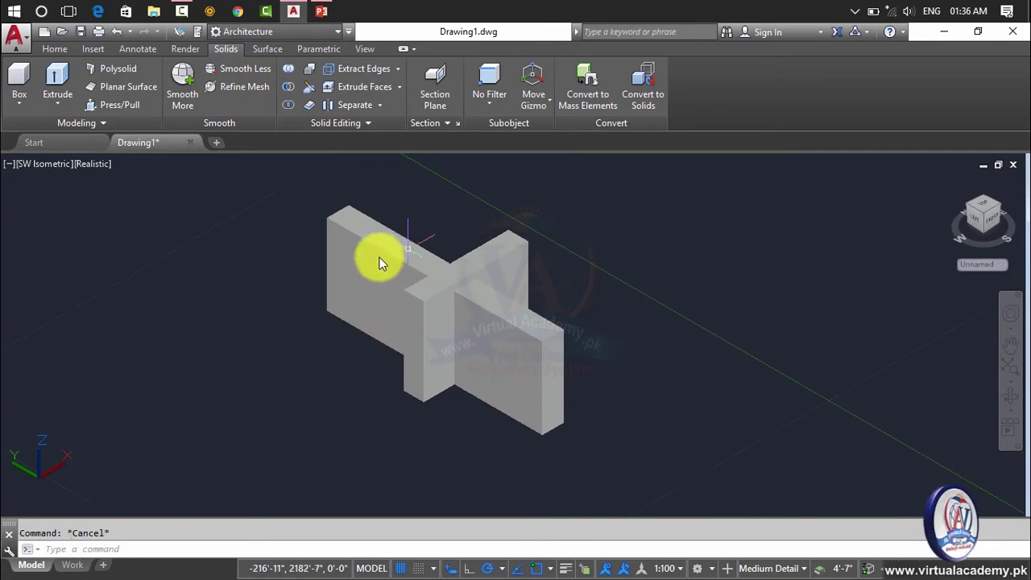
scroll(301, 248, up, 3)
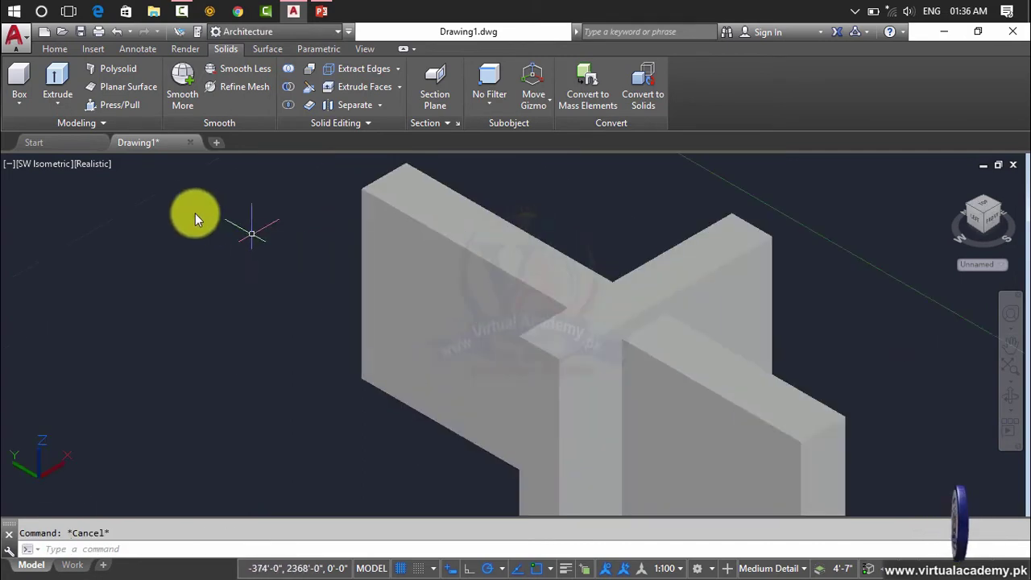
Step: Draw the long box from a corner beside the walls to an opposite corner and height
click(19, 76)
click(80, 277)
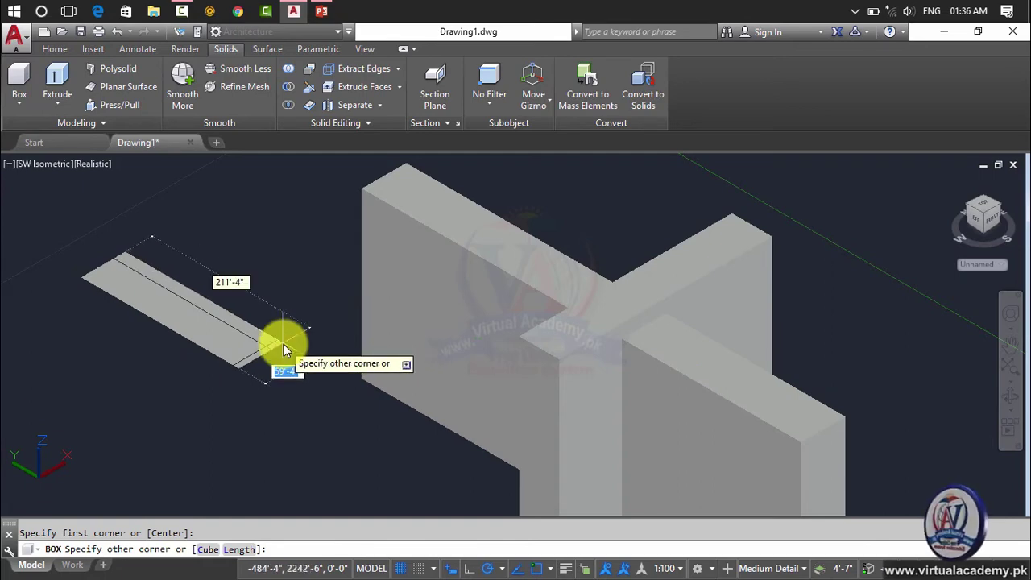
scroll(749, 438, down, 1)
scroll(749, 438, down, 4)
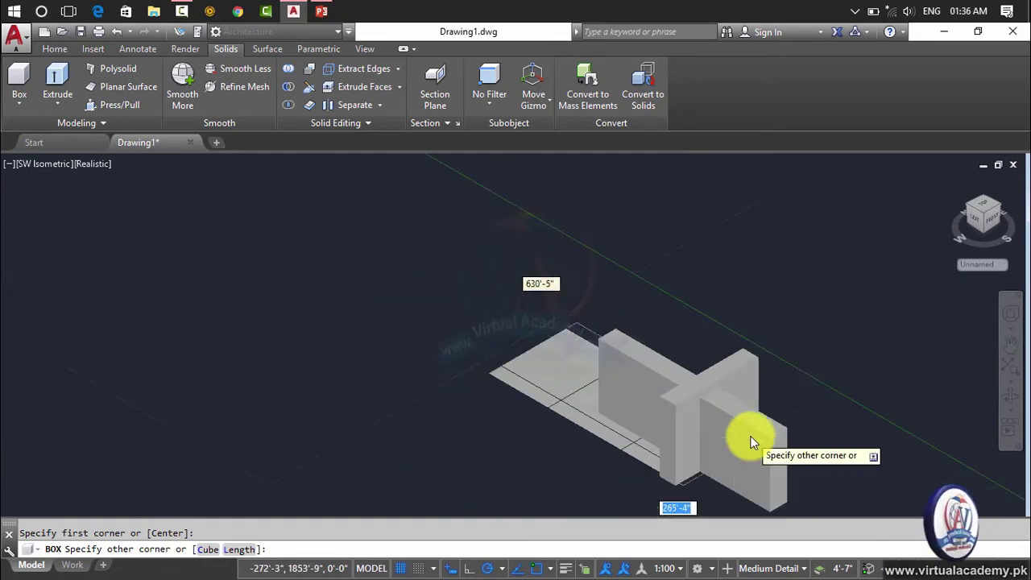
middle_drag(748, 437, 601, 336)
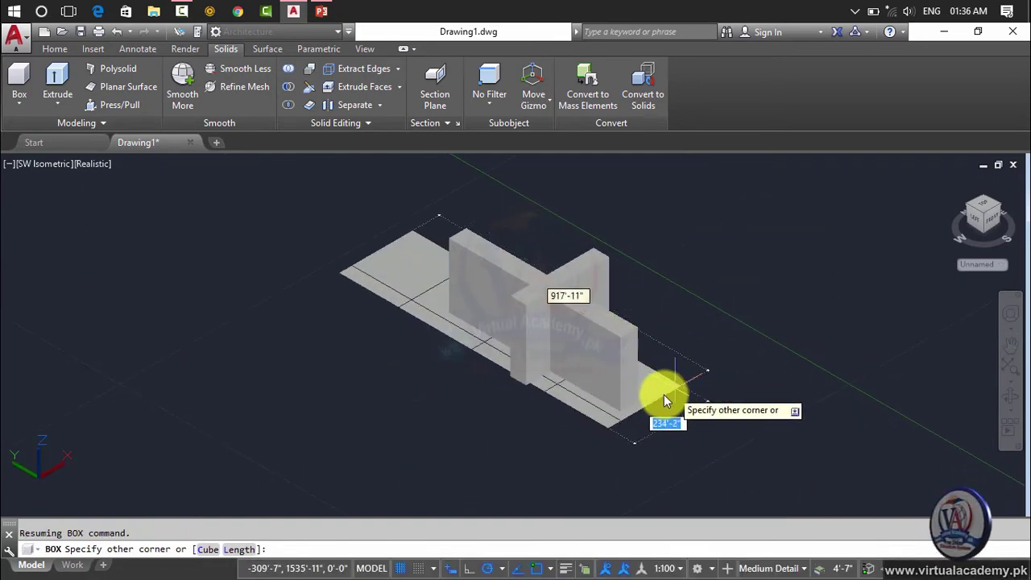
click(643, 414)
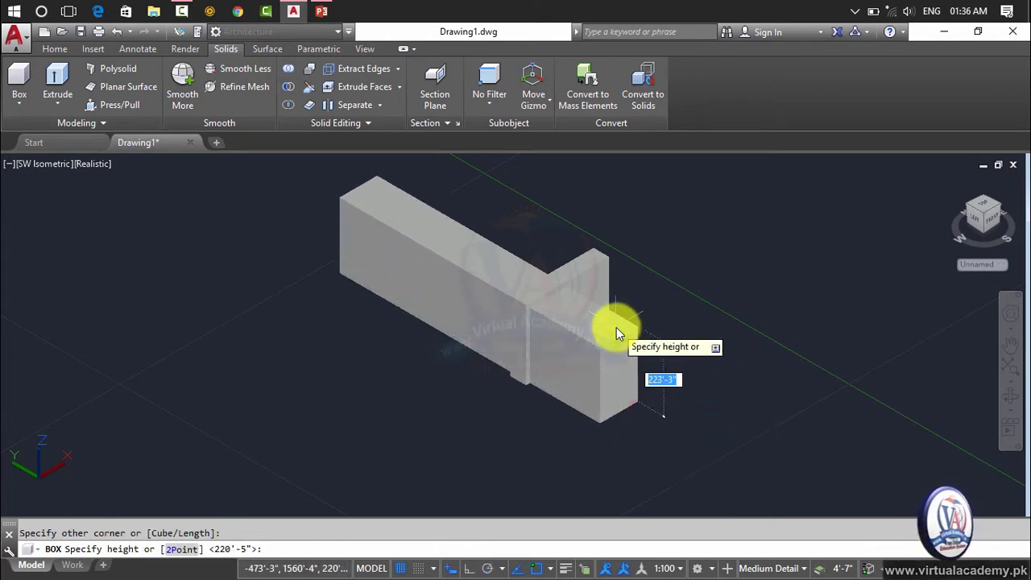
click(602, 303)
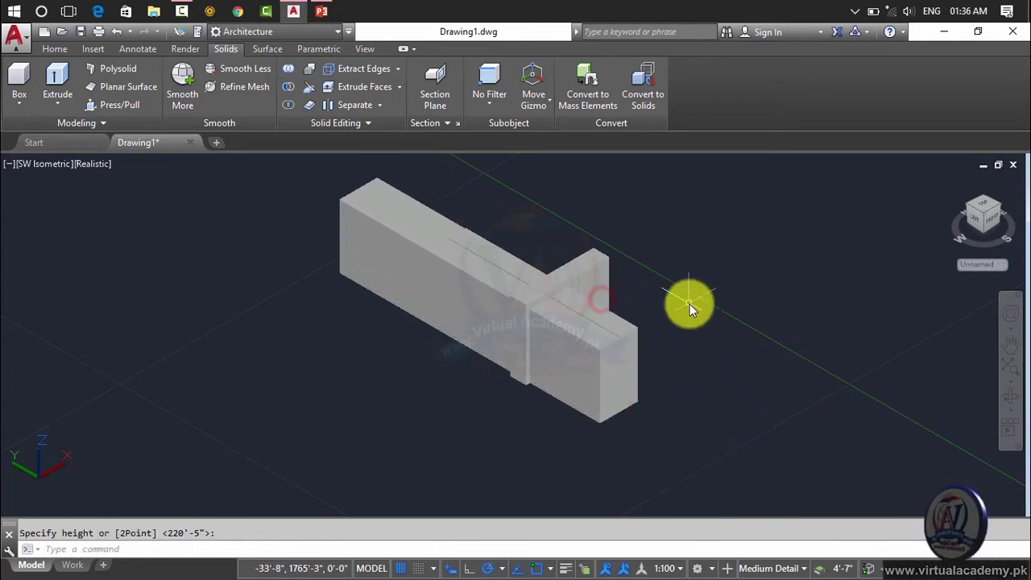
key(Escape)
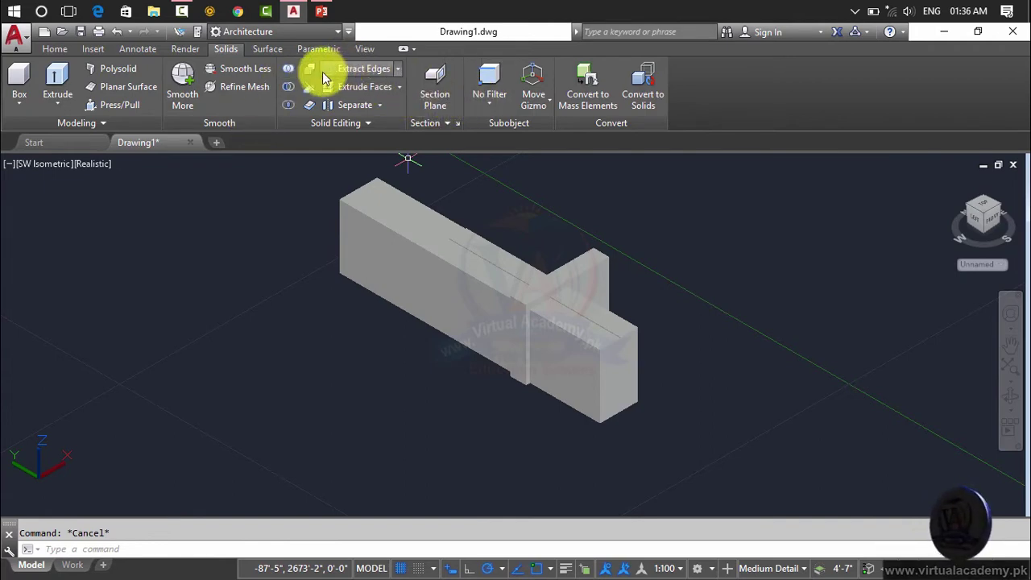
click(311, 76)
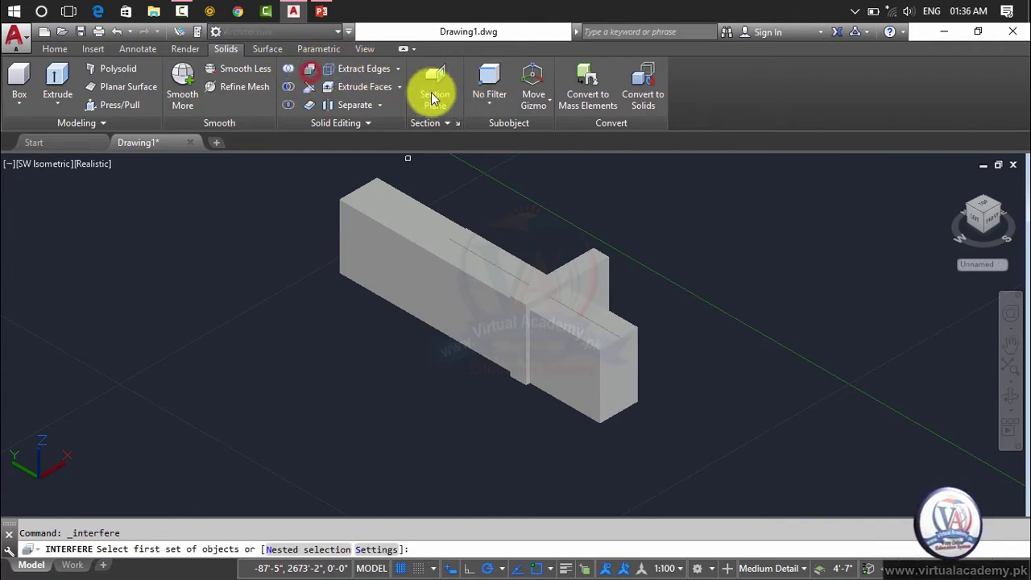
click(592, 359)
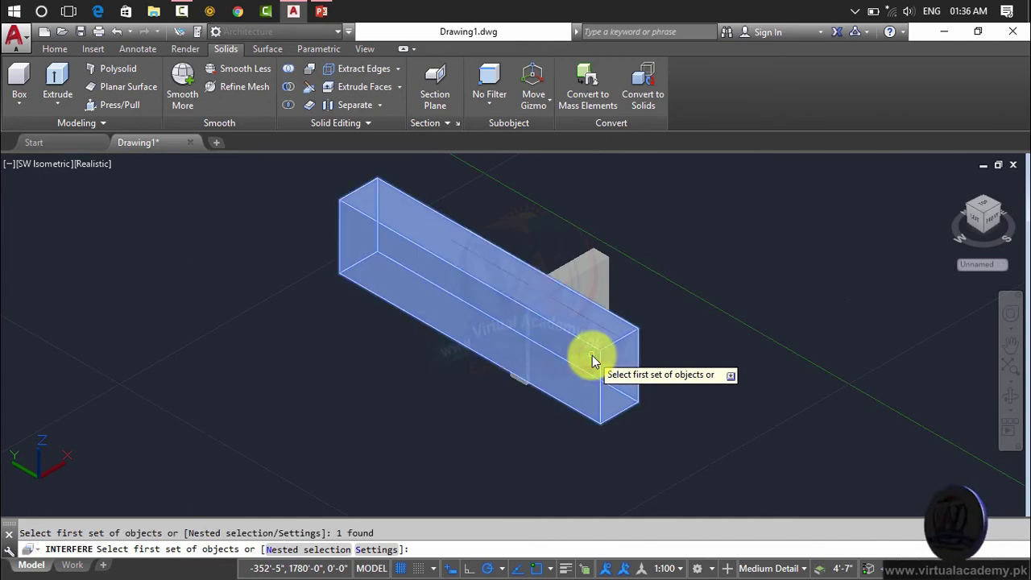
key(Return)
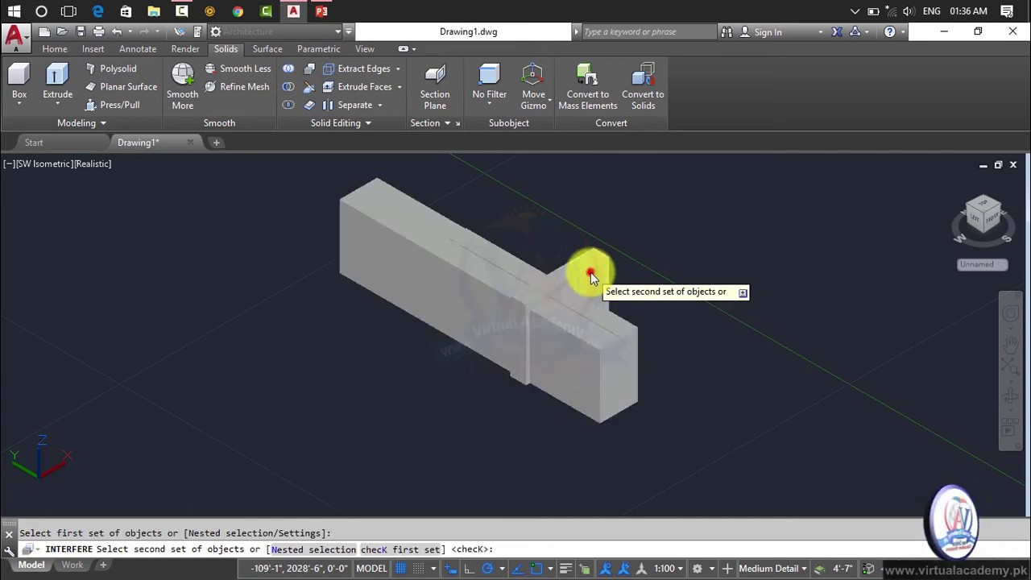
click(590, 273)
key(Return)
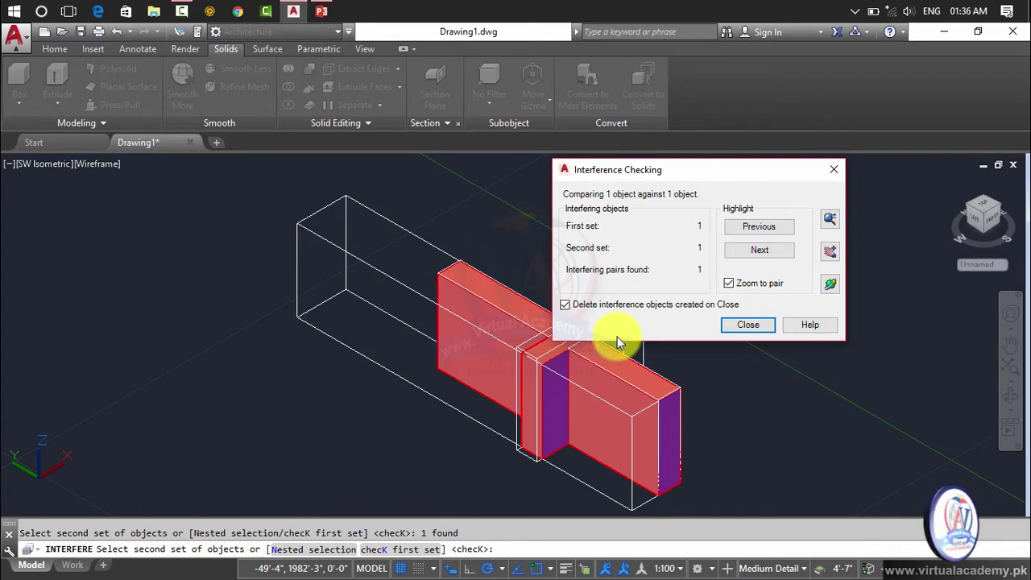
click(833, 171)
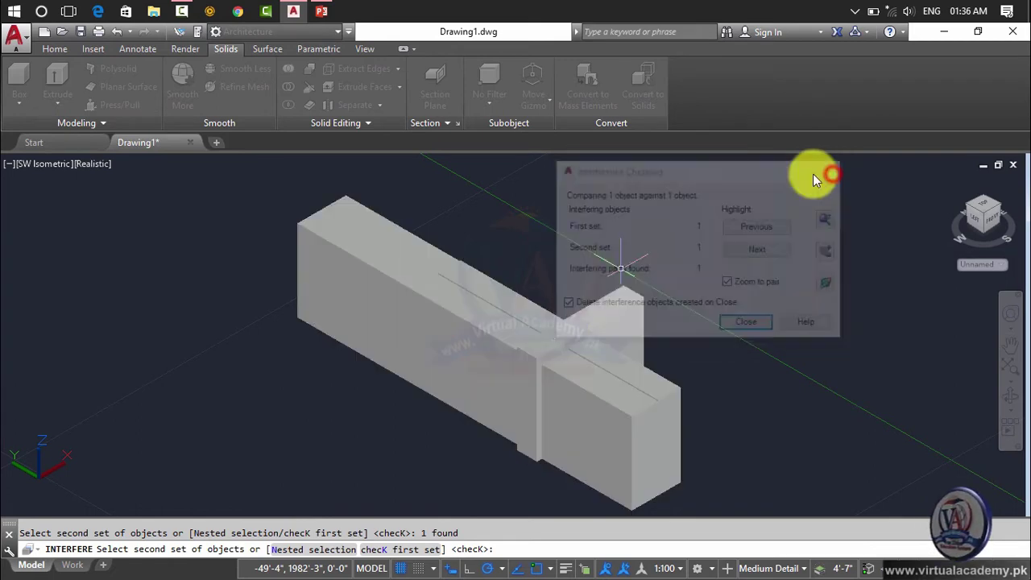
Step: Move the cross-shaped solid back with M so it barely overlaps the long box
click(628, 373)
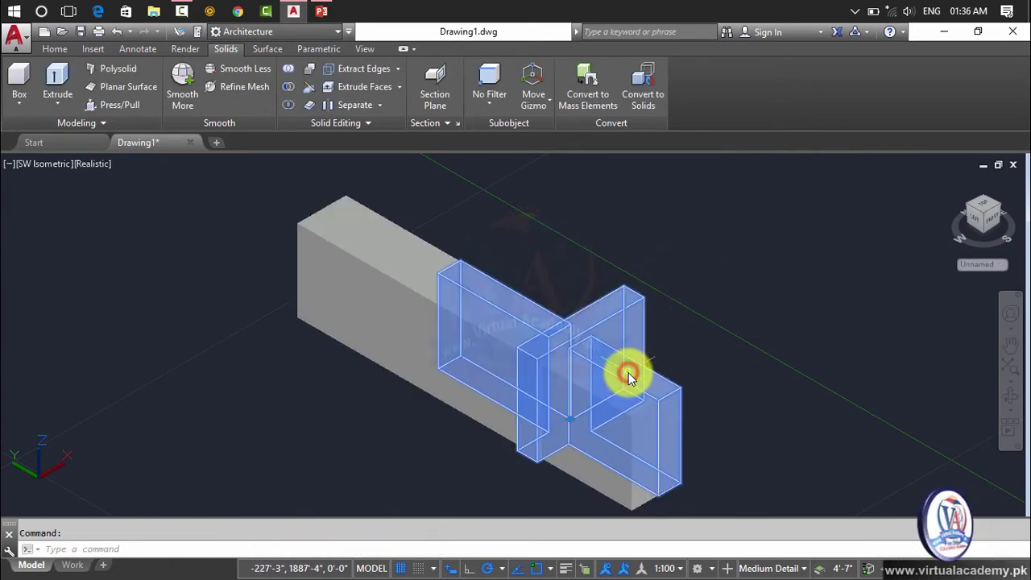
text(m)
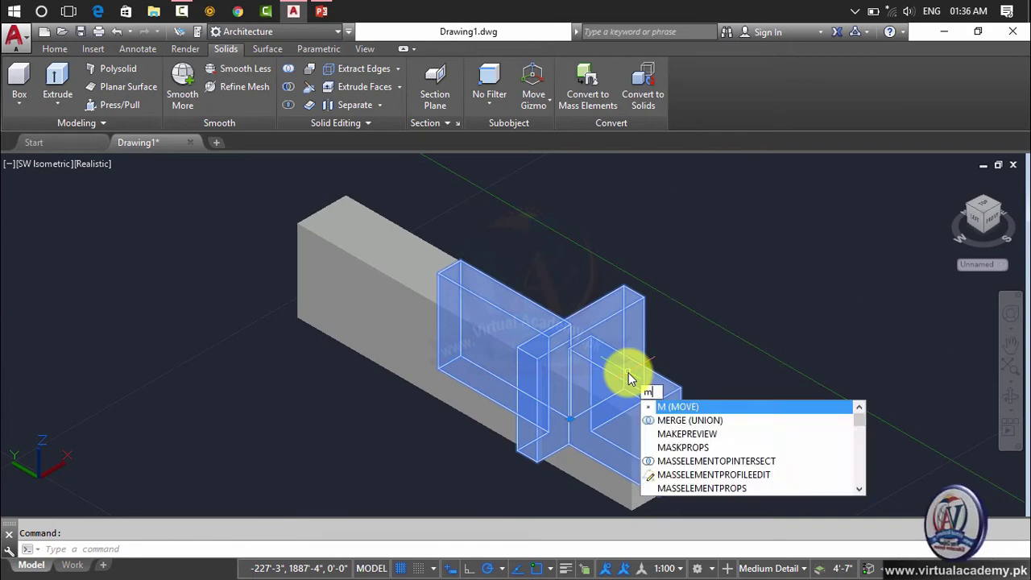
key(Return)
click(539, 466)
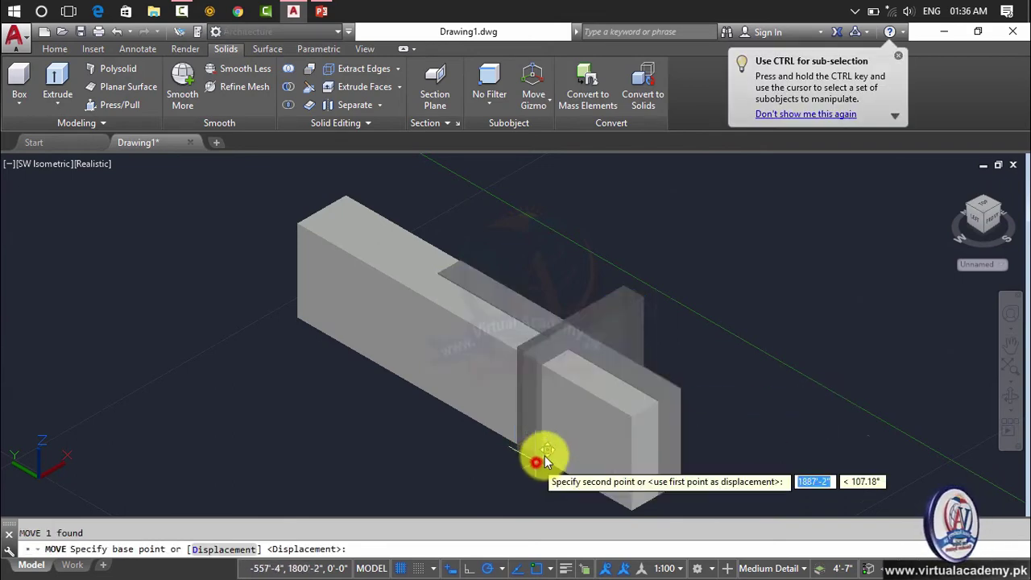
click(559, 445)
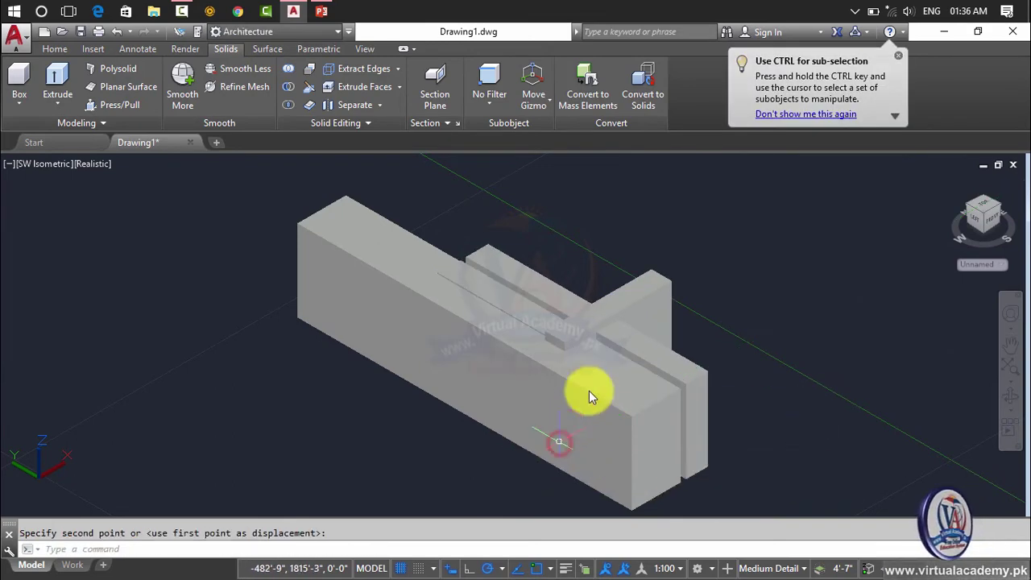
key(Escape)
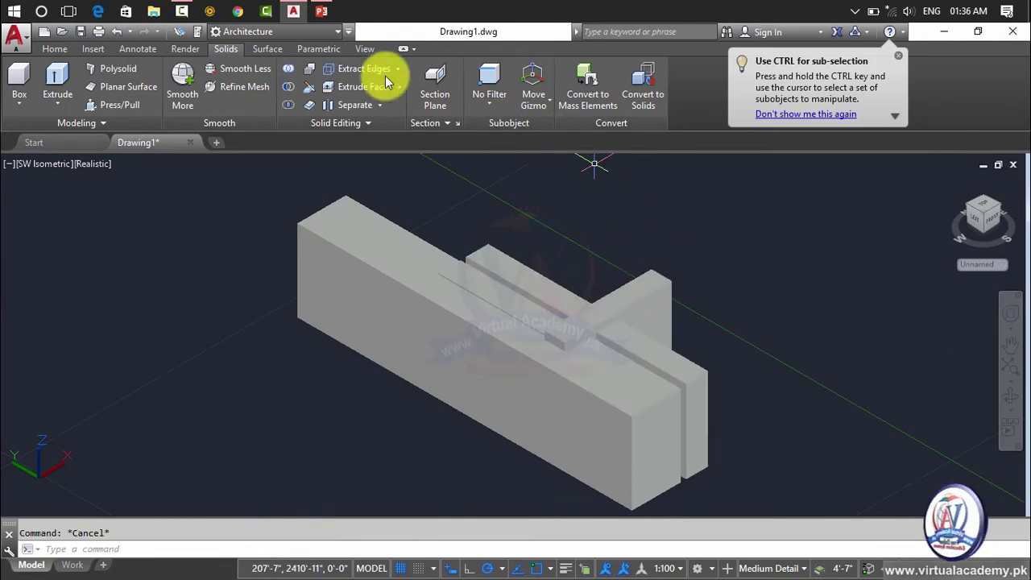
Step: Rerun Interfere on the long box and cross solid, close the results, then window-select all solids
click(307, 74)
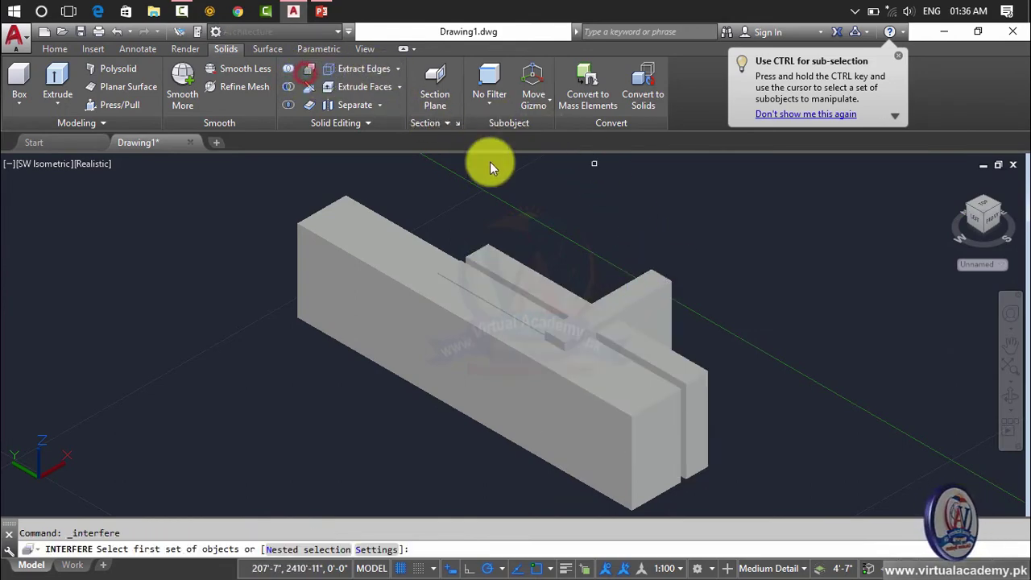
click(414, 238)
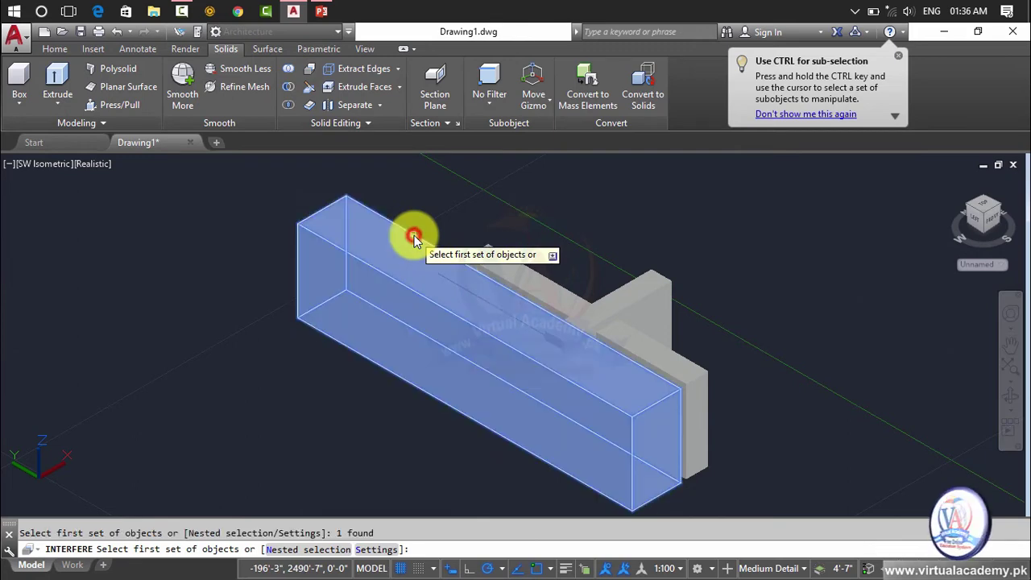
key(Return)
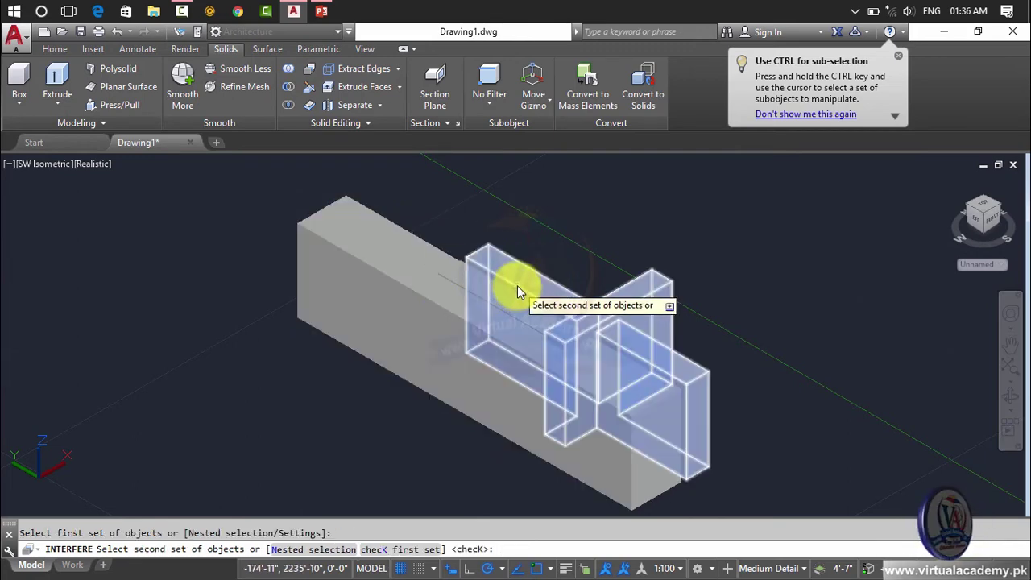
click(518, 286)
key(Return)
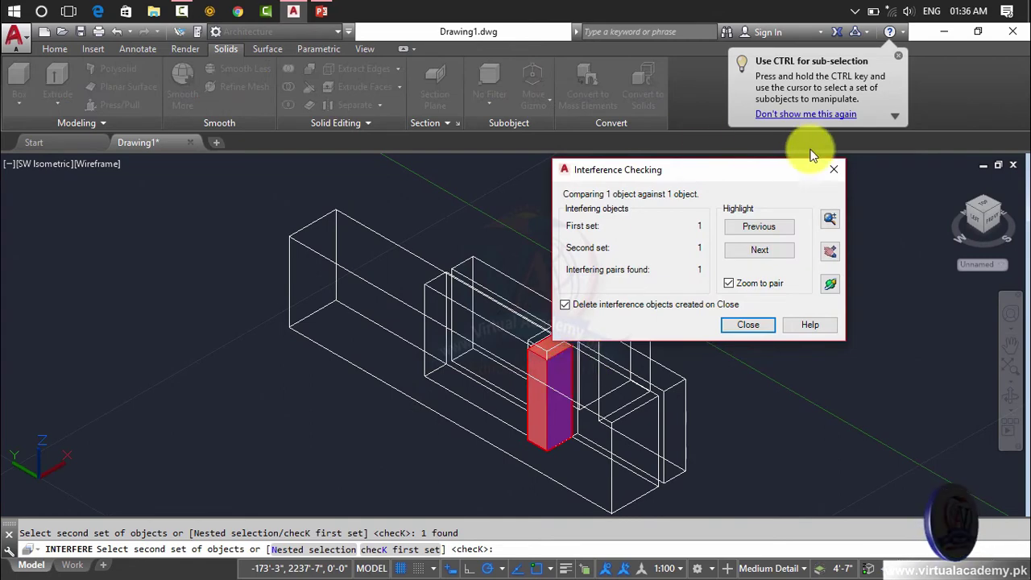
click(834, 169)
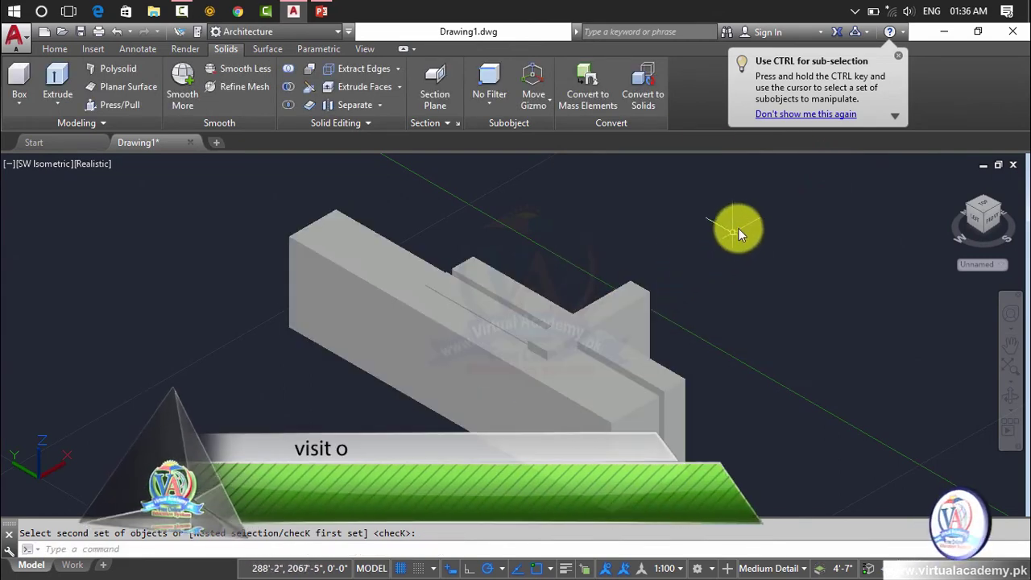
click(738, 228)
click(539, 374)
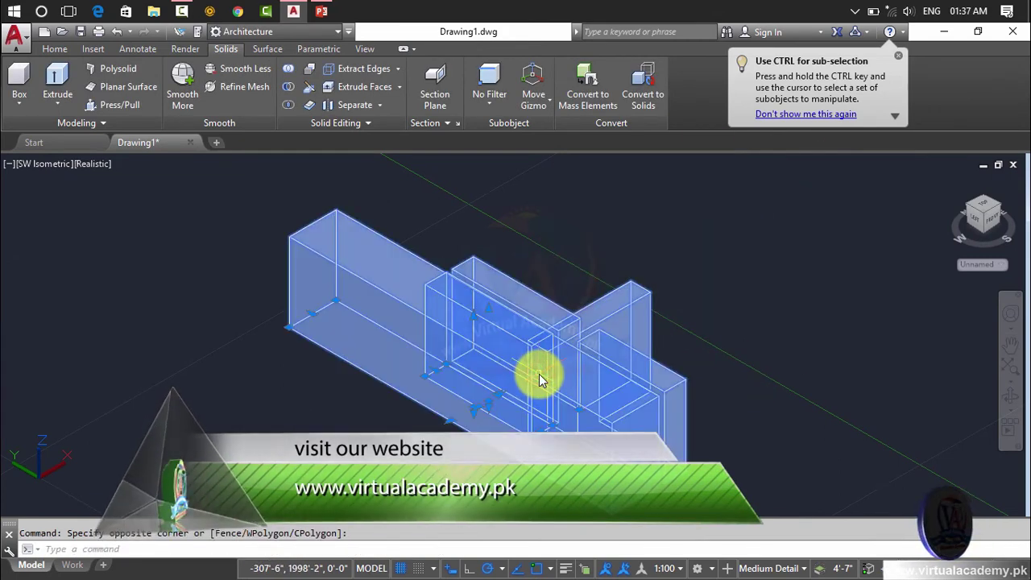
Step: Delete all three selected solids, leaving the model space empty
key(Delete)
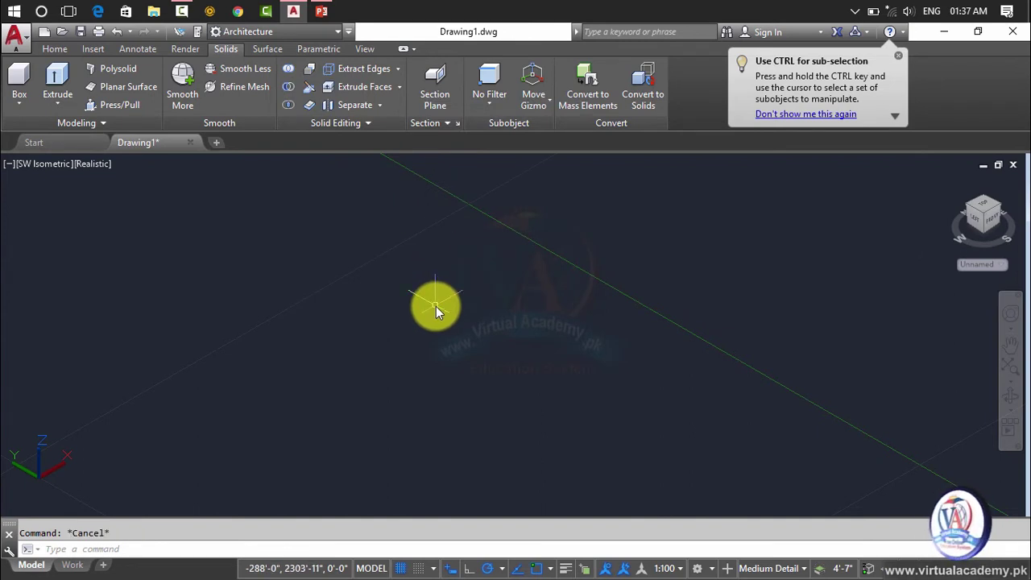
text(RE)
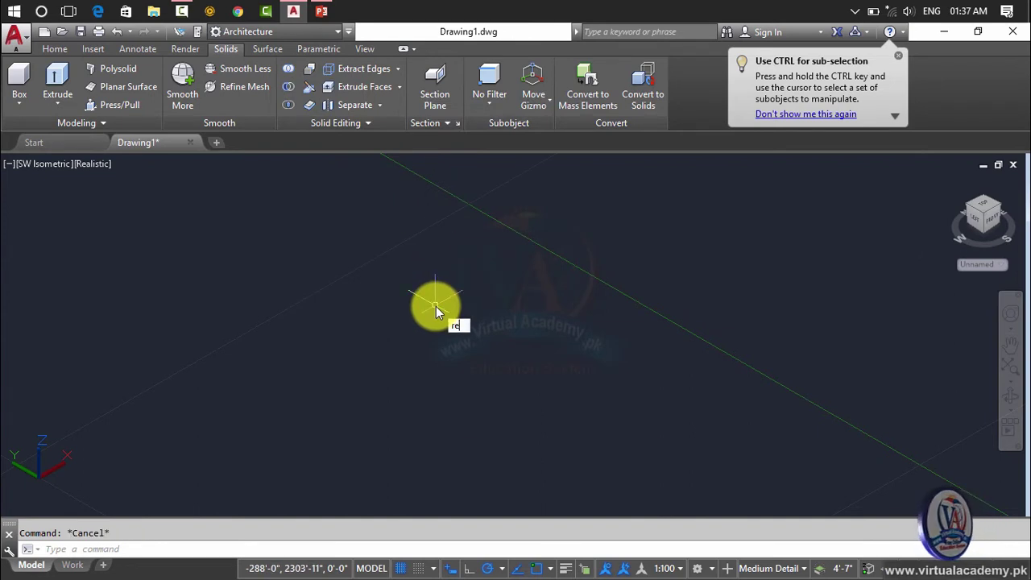
Step: Draw a new box solid from two base corners and centre it in the view
click(18, 102)
click(24, 129)
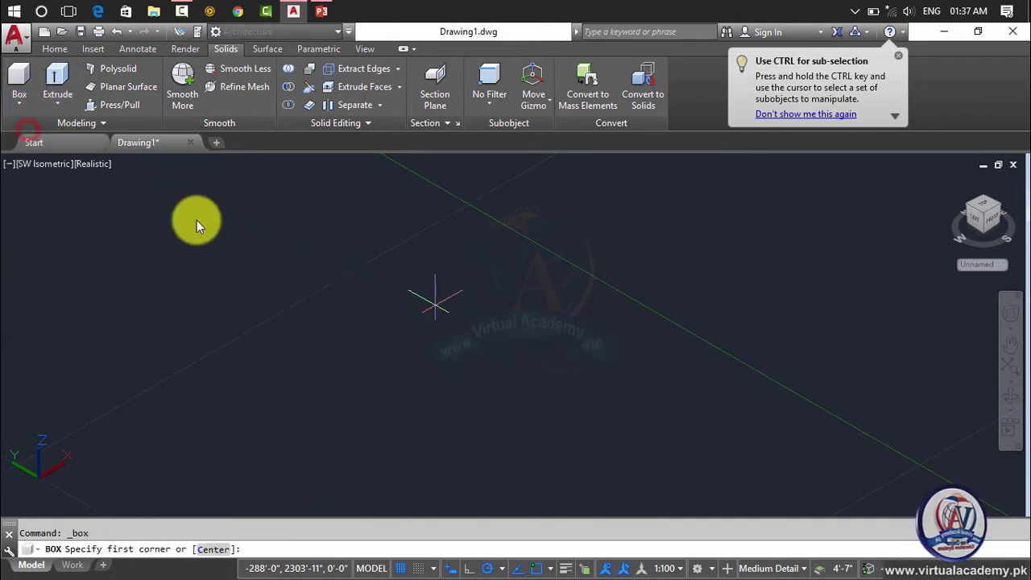
click(277, 295)
click(569, 351)
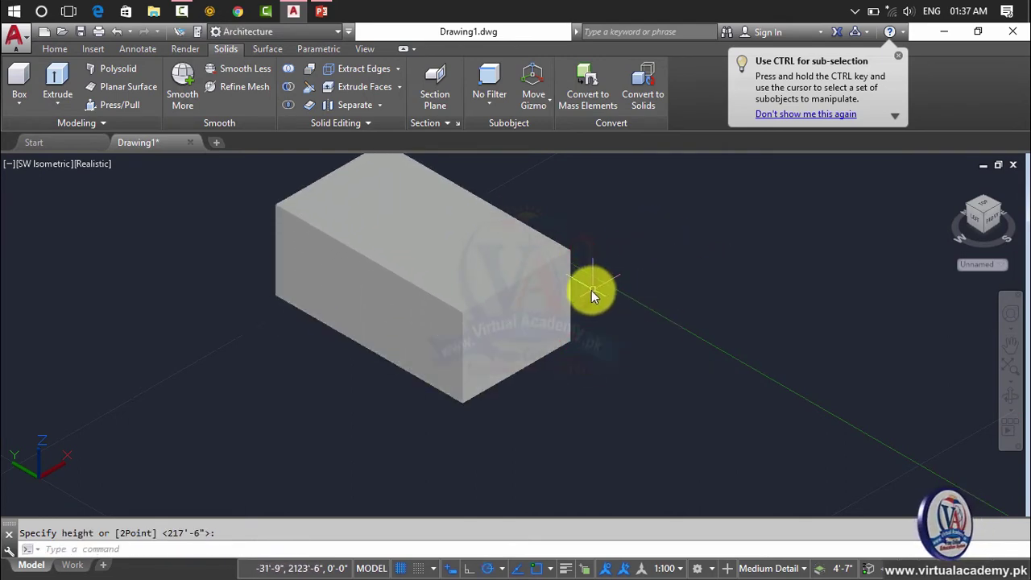
middle_drag(454, 221, 481, 304)
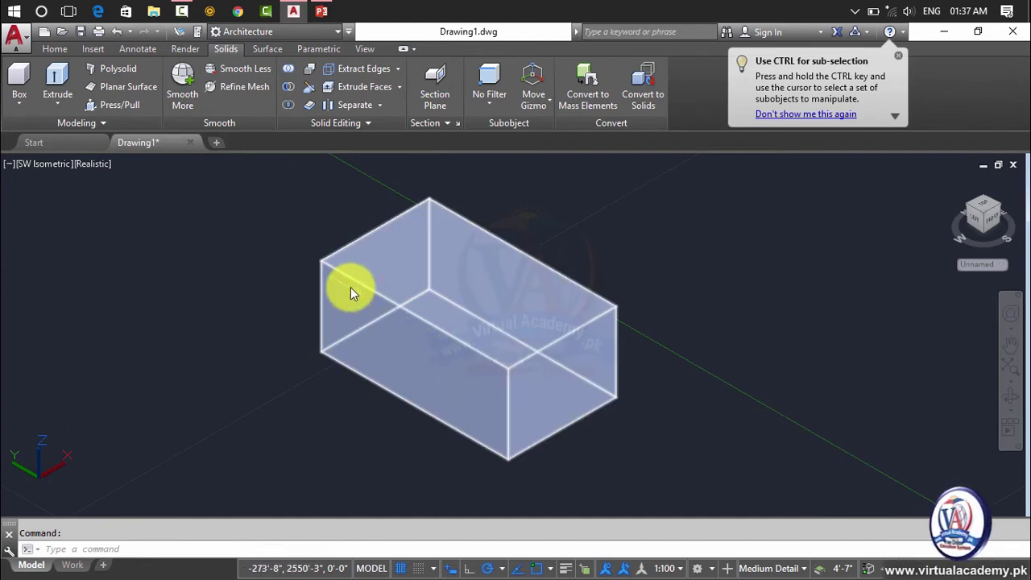
Step: Slice the box along a plane from its top corner to a lower point, keeping both wedge pieces
click(311, 88)
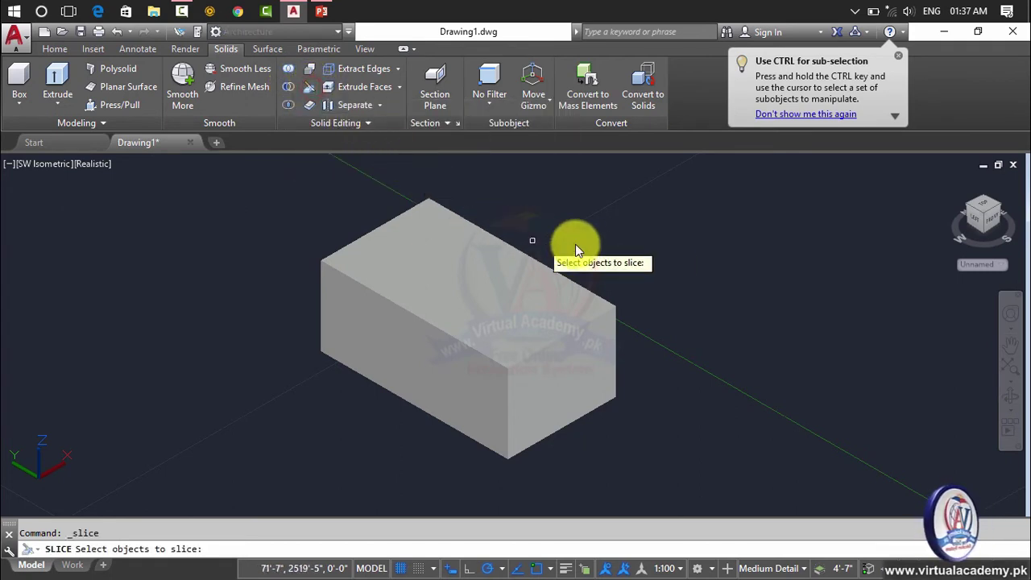
click(499, 318)
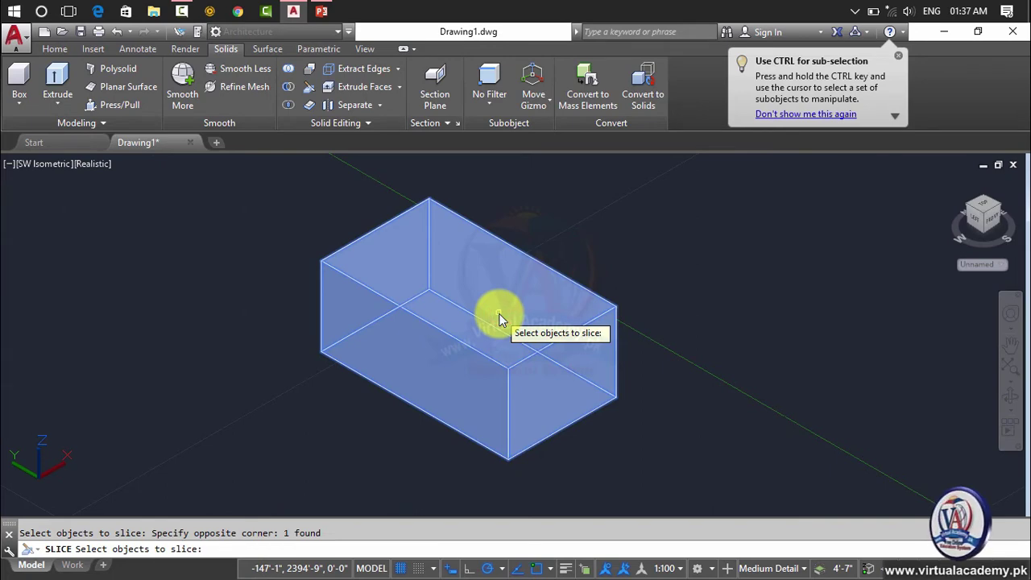
key(Return)
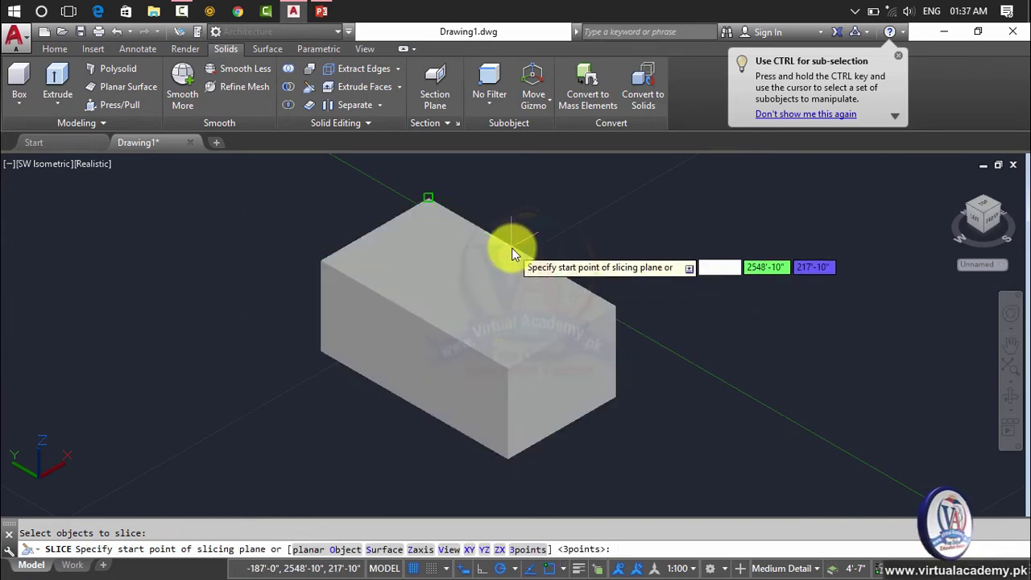
click(428, 200)
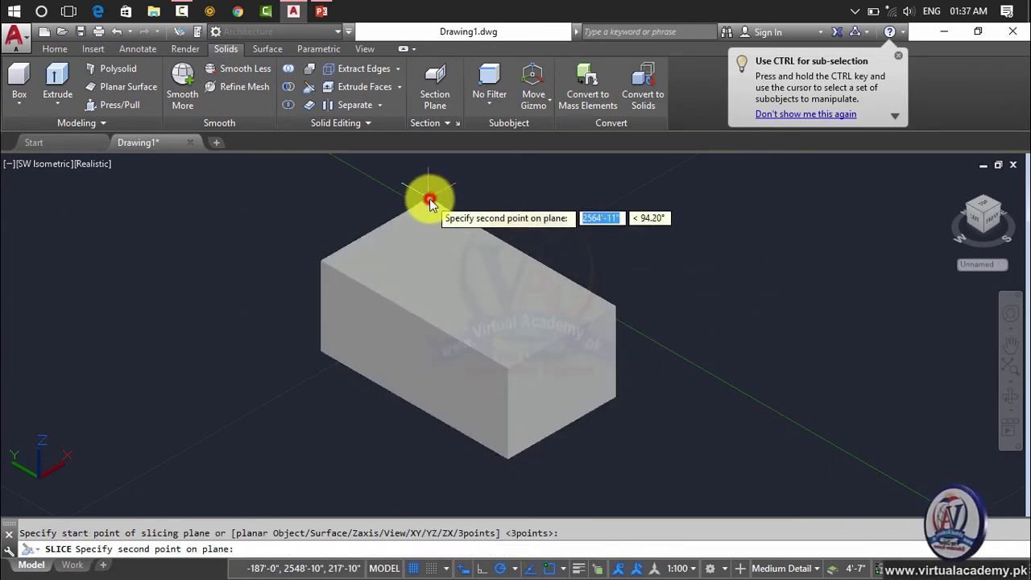
click(506, 370)
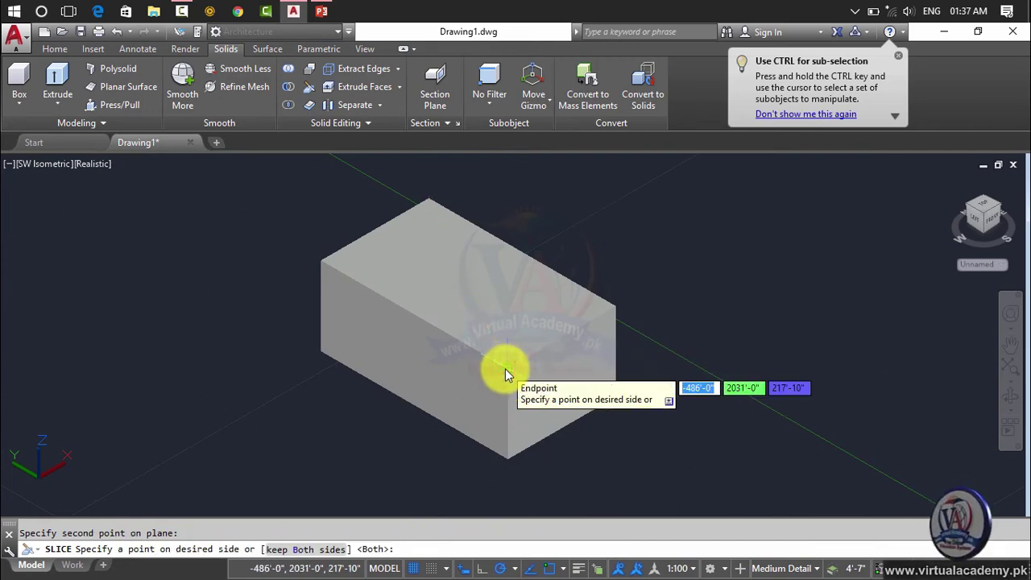
key(Return)
click(537, 321)
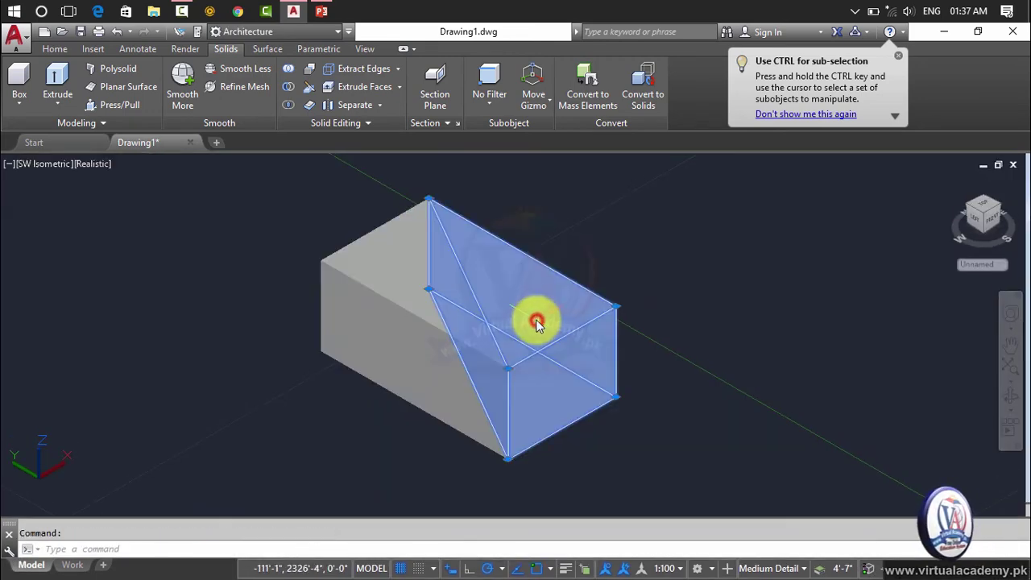
click(396, 286)
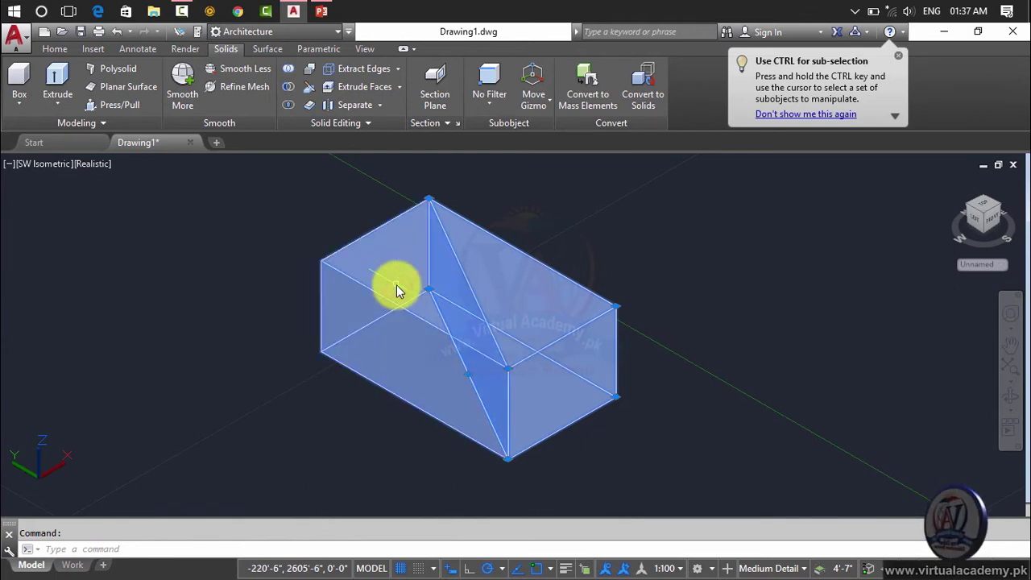
key(Escape)
Step: Move the sliced wedge to the right, away from the other half
text(m)
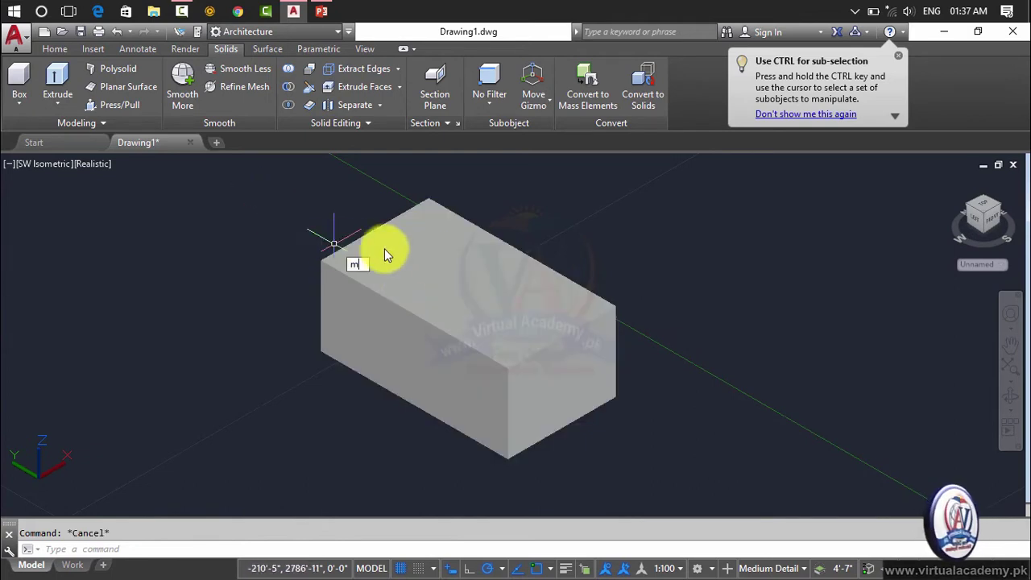
key(Return)
click(520, 294)
key(Return)
click(520, 294)
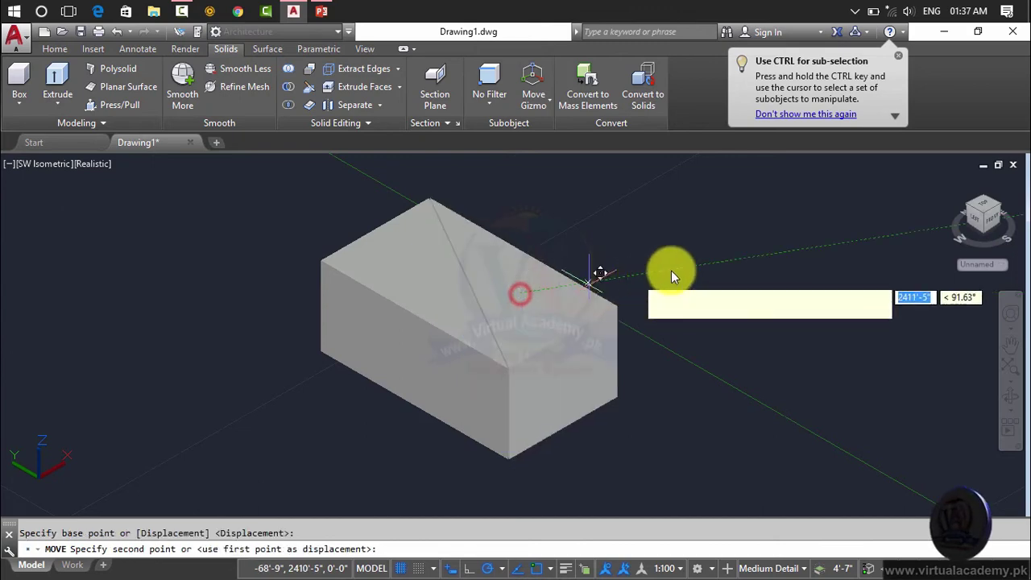
click(703, 267)
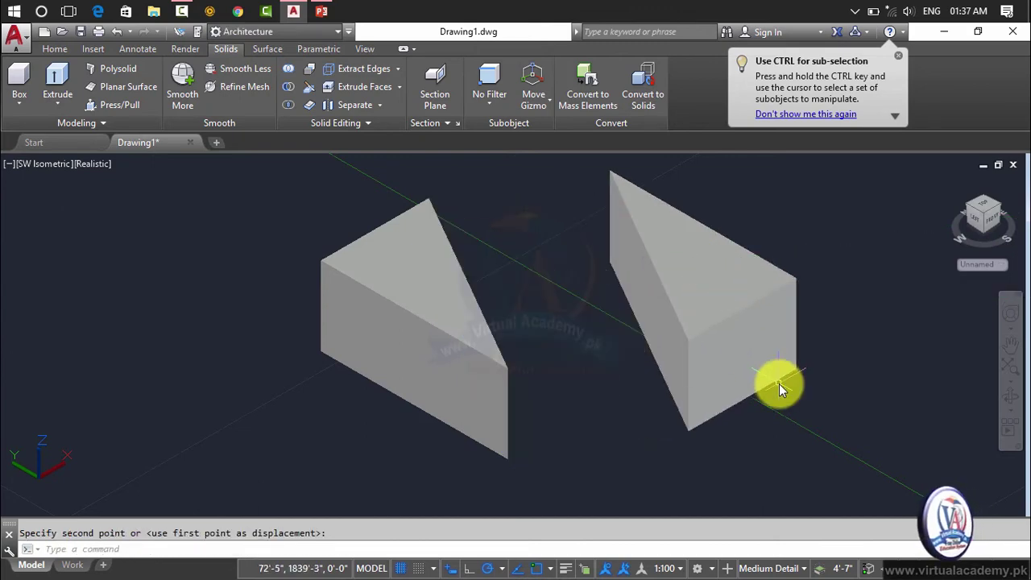
Step: Undo the move and the diagonal slice, restoring the whole box
key(ctrl+z)
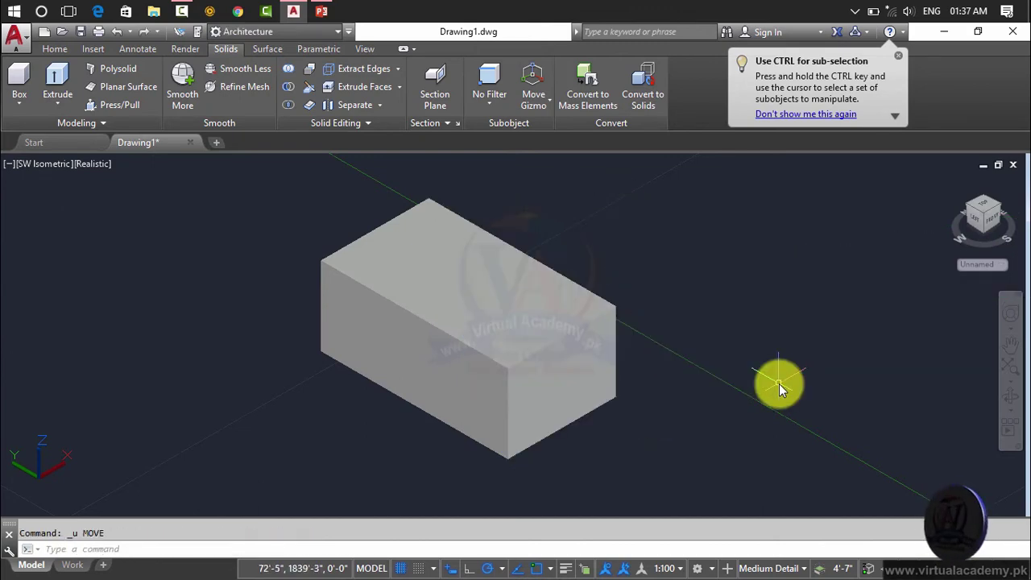
key(ctrl+z)
click(582, 336)
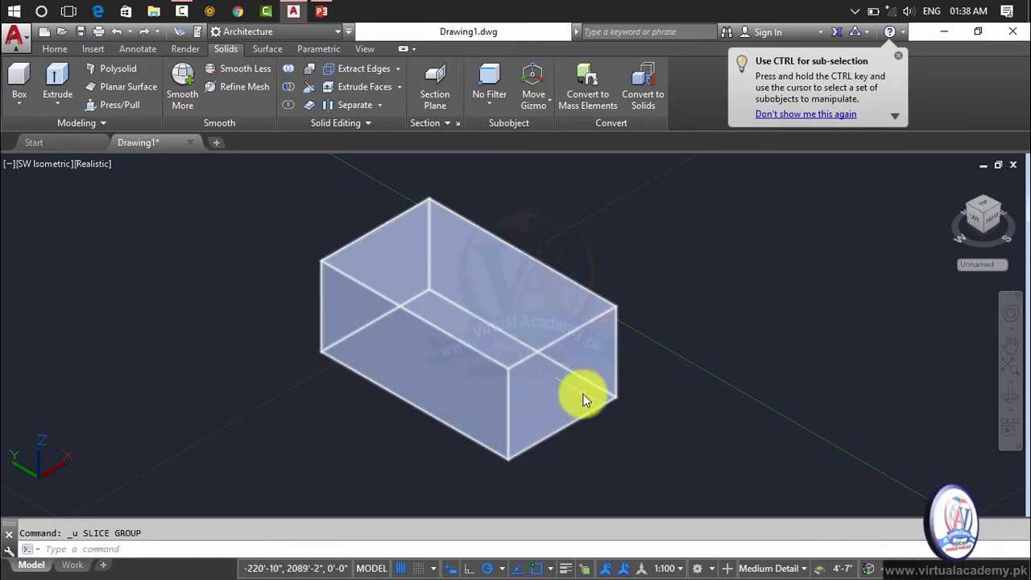
scroll(583, 397, up, 3)
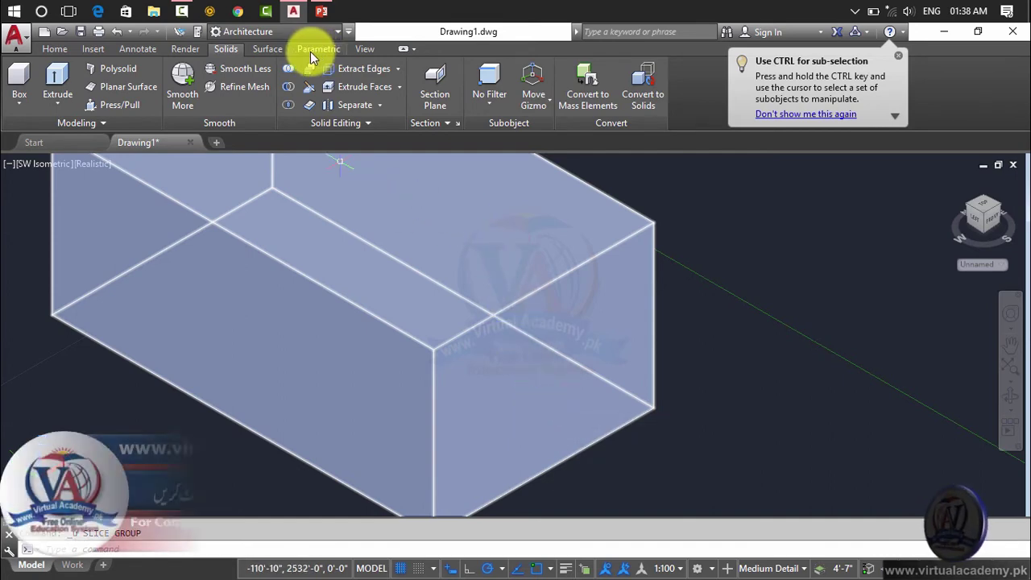
Step: Set the UCS to the Front preset
click(367, 51)
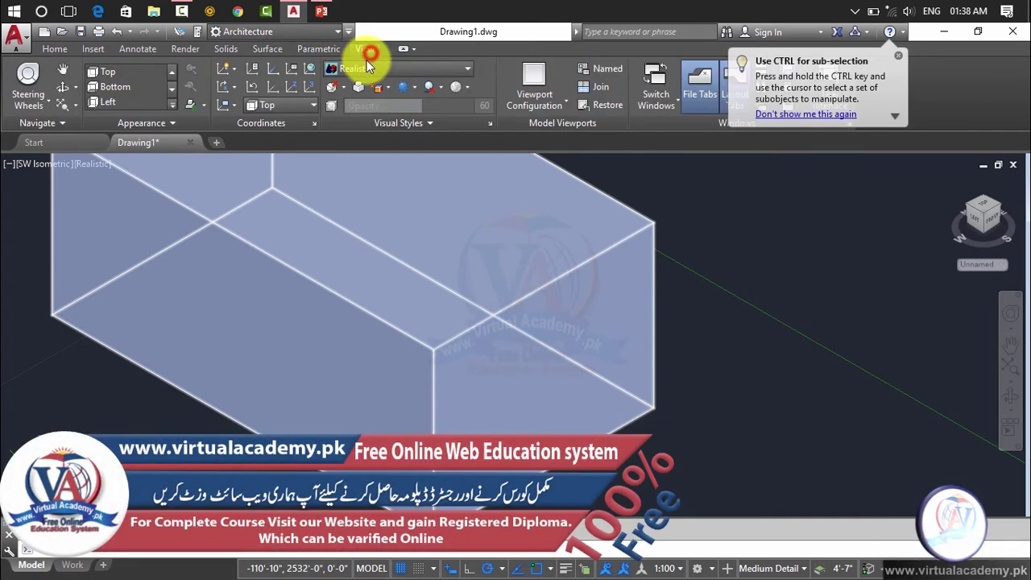
click(299, 109)
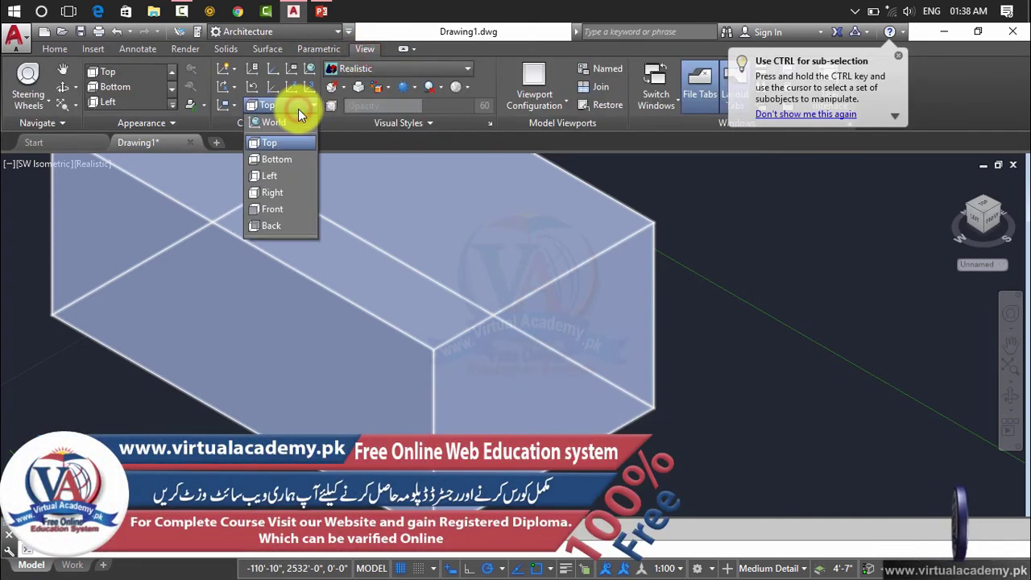
click(275, 210)
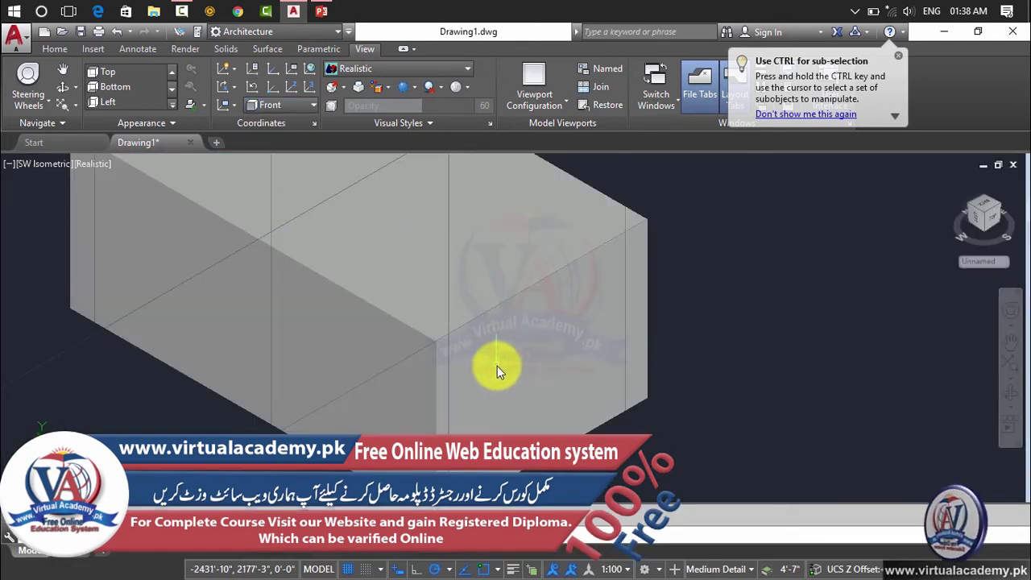
mouse_move(497, 371)
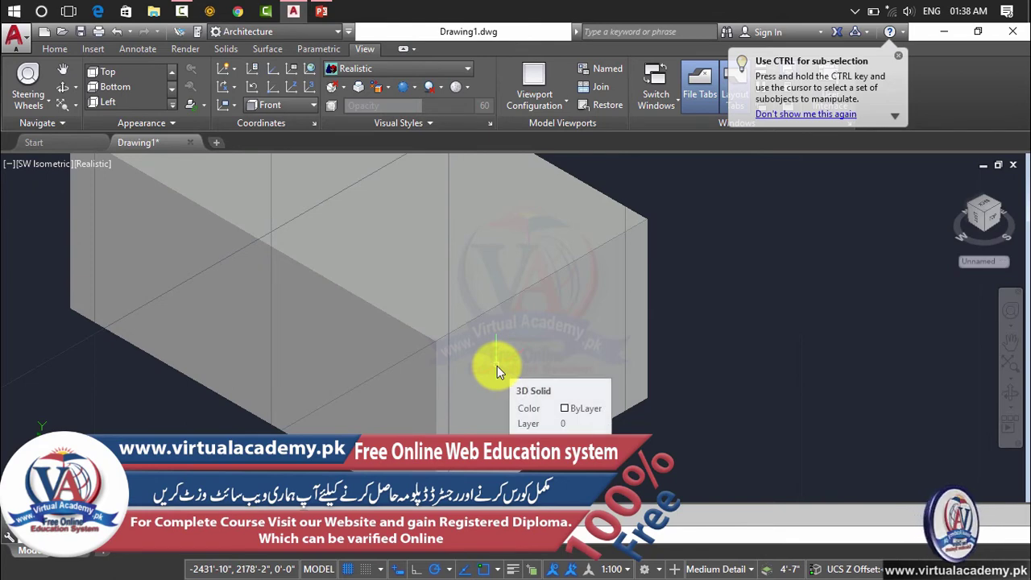
Step: Draw a circle centred on the box's small end face with CIRCLE
text(c)
key(Return)
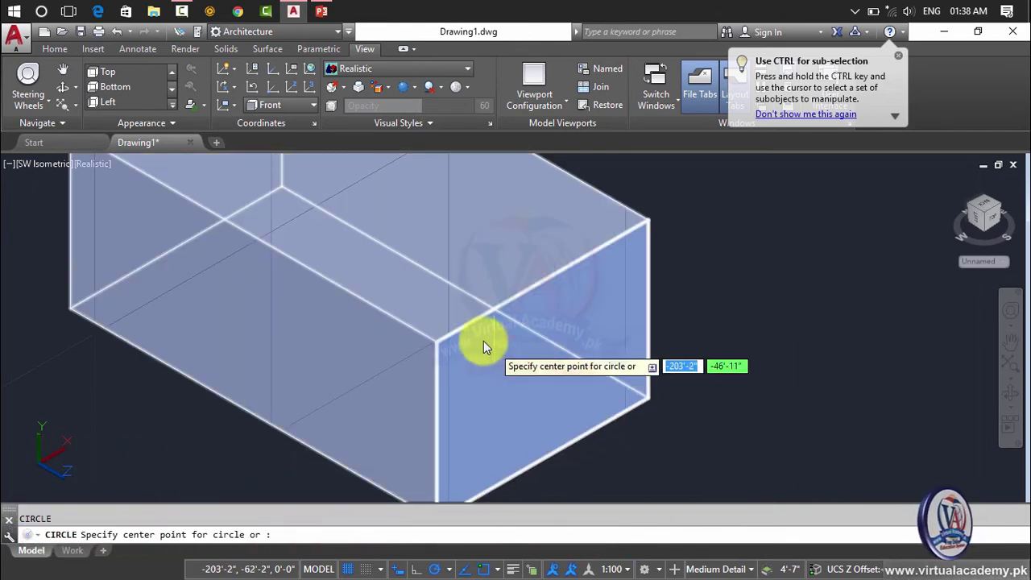
click(520, 372)
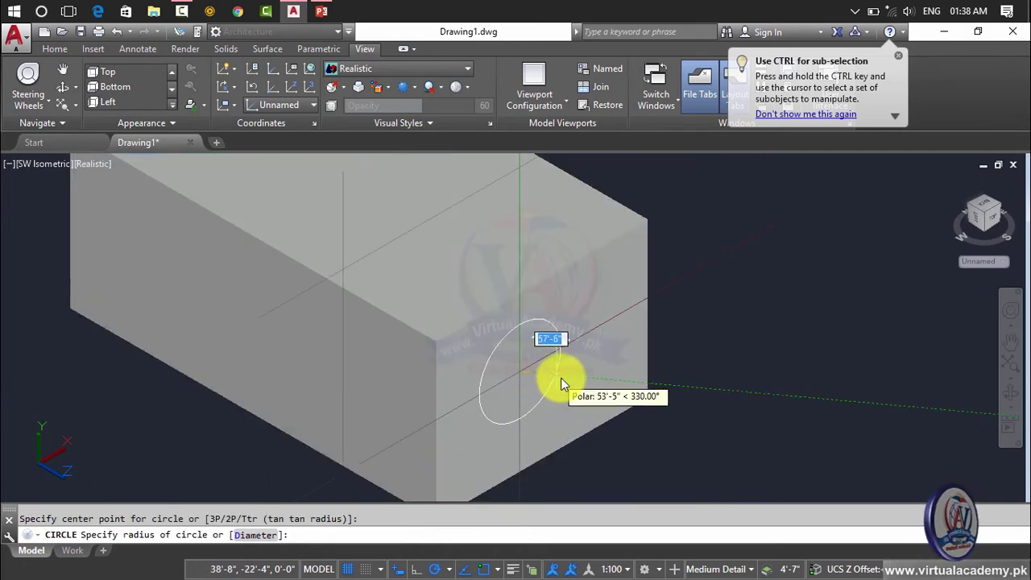
click(567, 368)
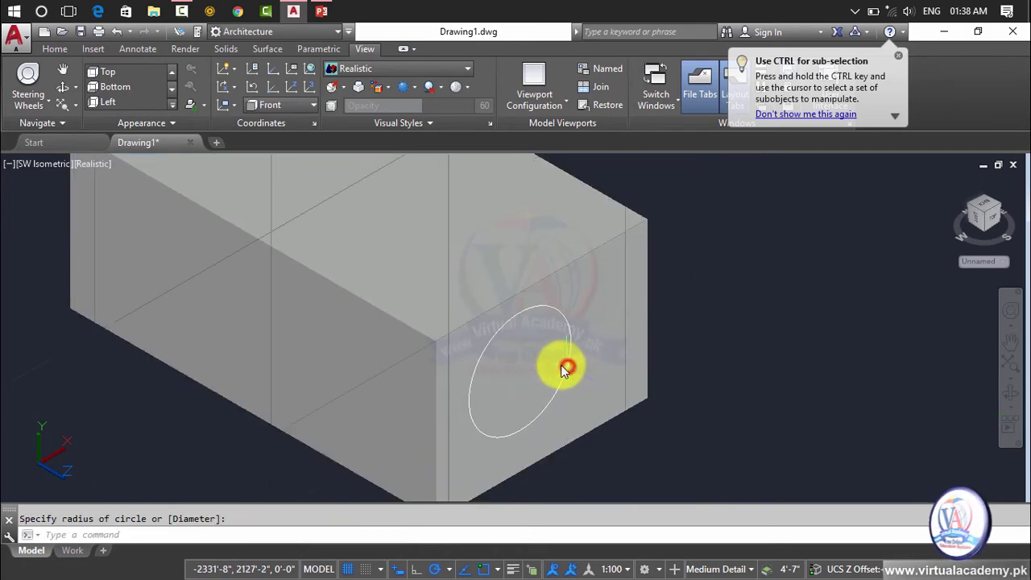
scroll(568, 367, down, 3)
scroll(568, 366, up, 2)
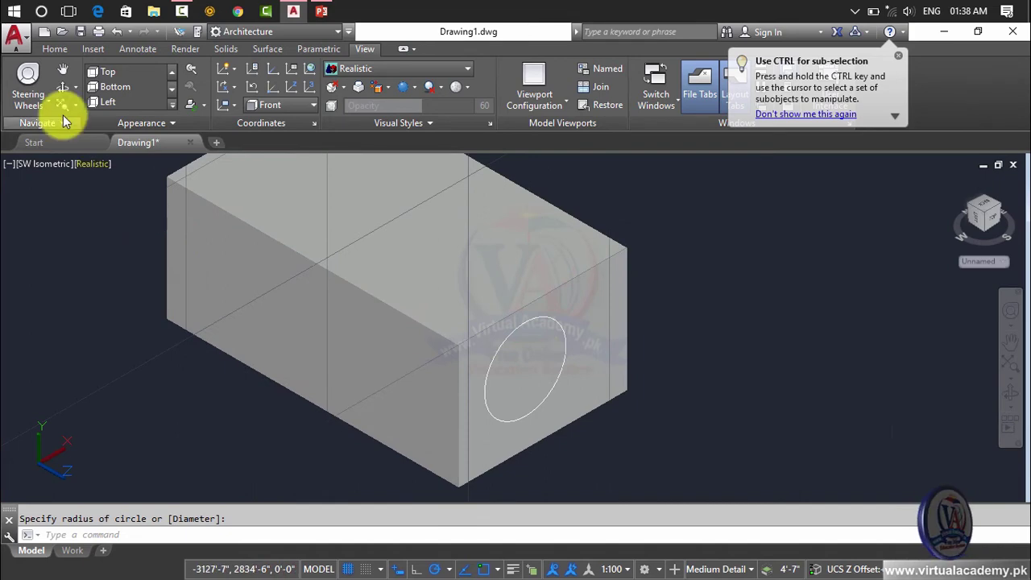
click(184, 48)
Step: Press/Pull the circle through the full length of the box to cut a cylindrical hole
click(225, 48)
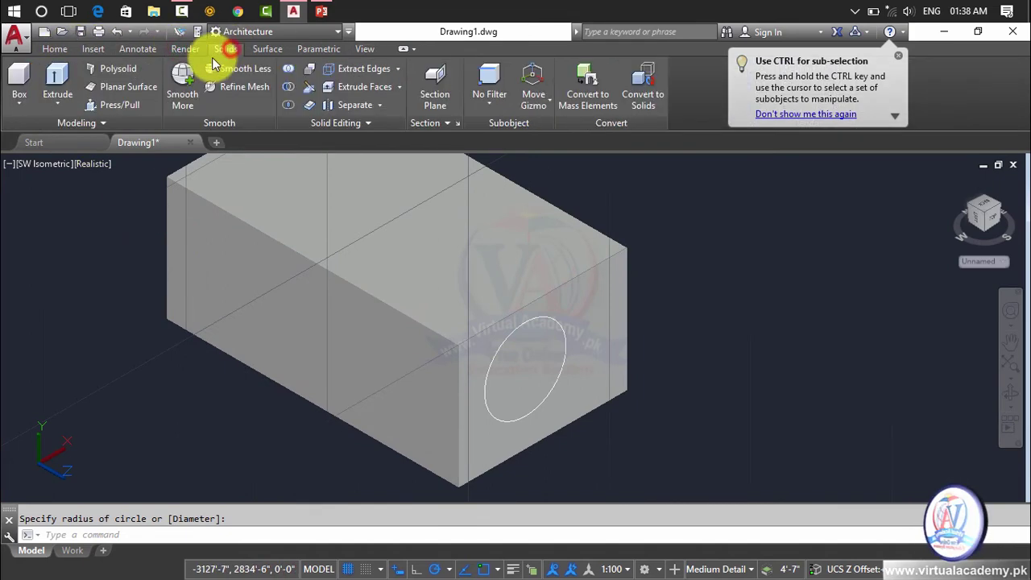
click(131, 104)
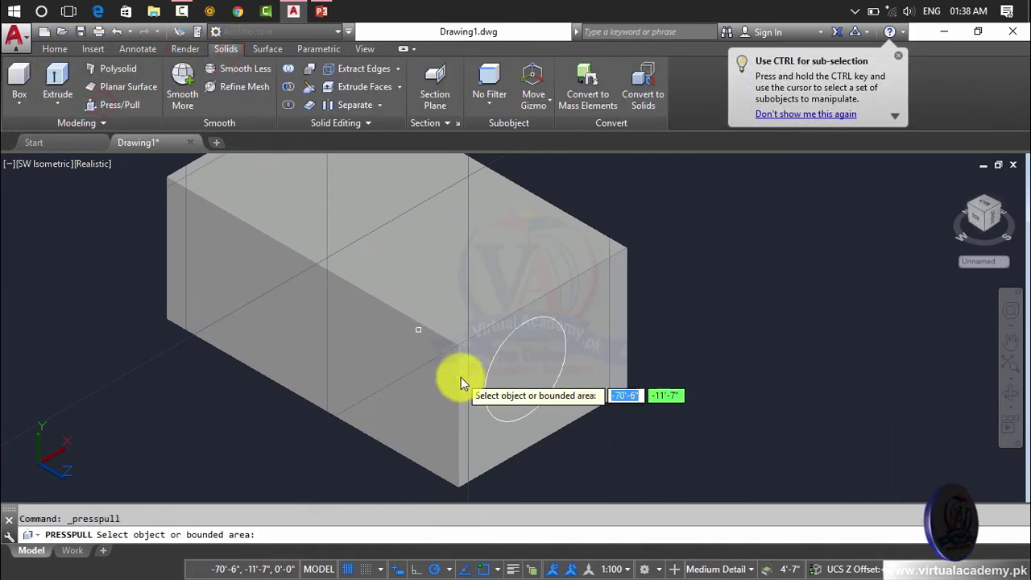
click(519, 377)
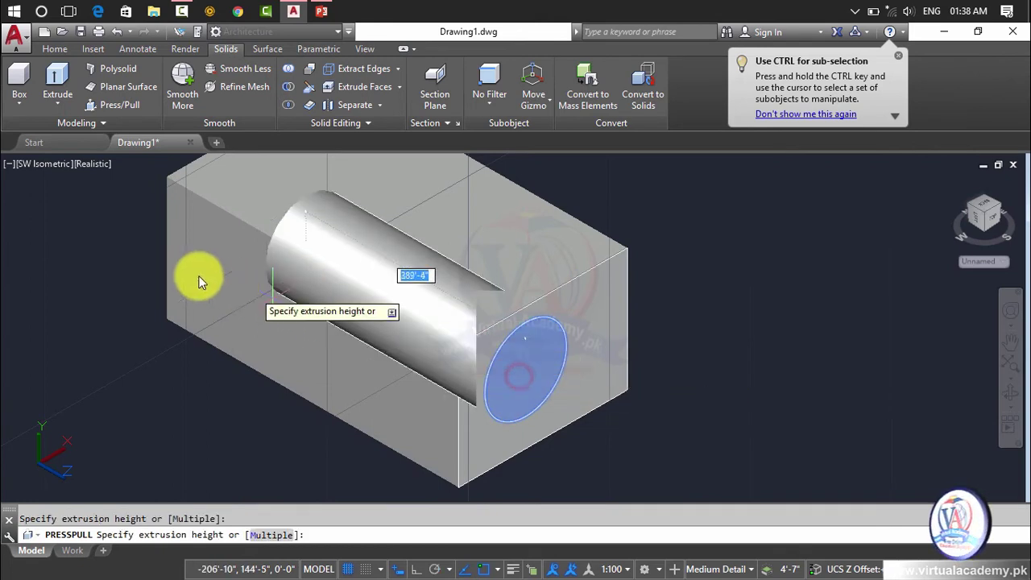
middle_drag(107, 248, 245, 337)
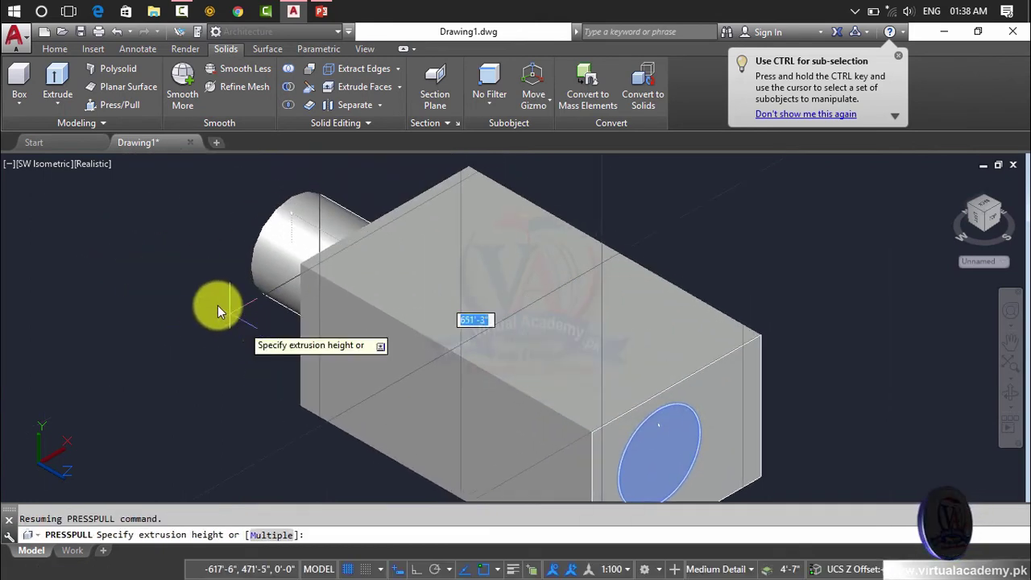
click(179, 274)
scroll(514, 360, down, 3)
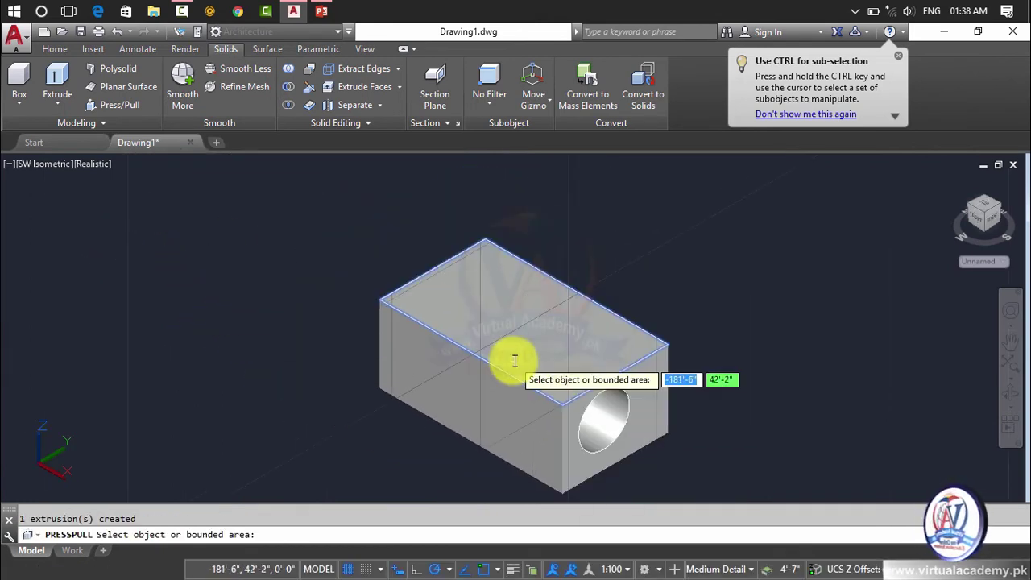
middle_drag(513, 357, 428, 276)
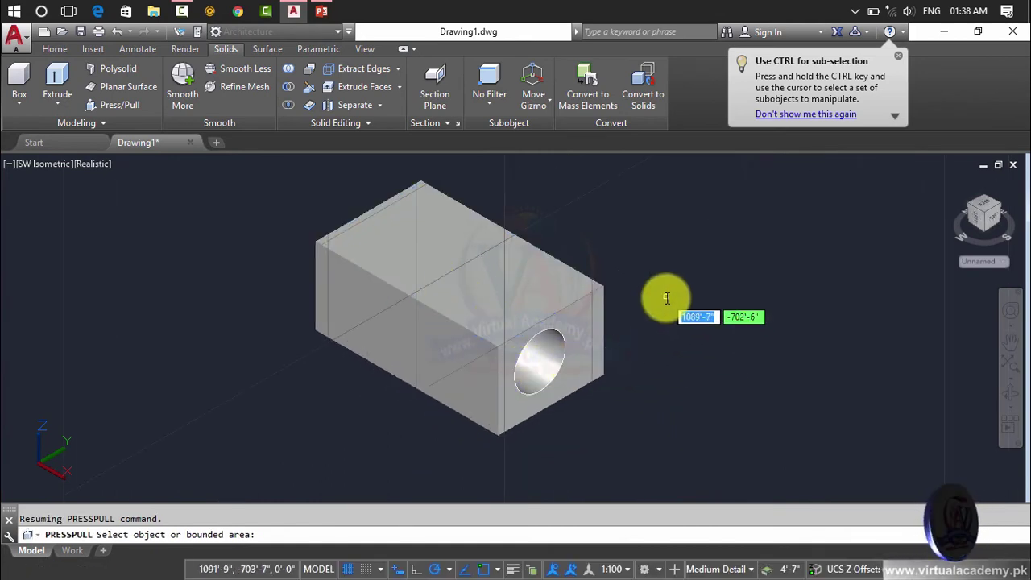
key(Escape)
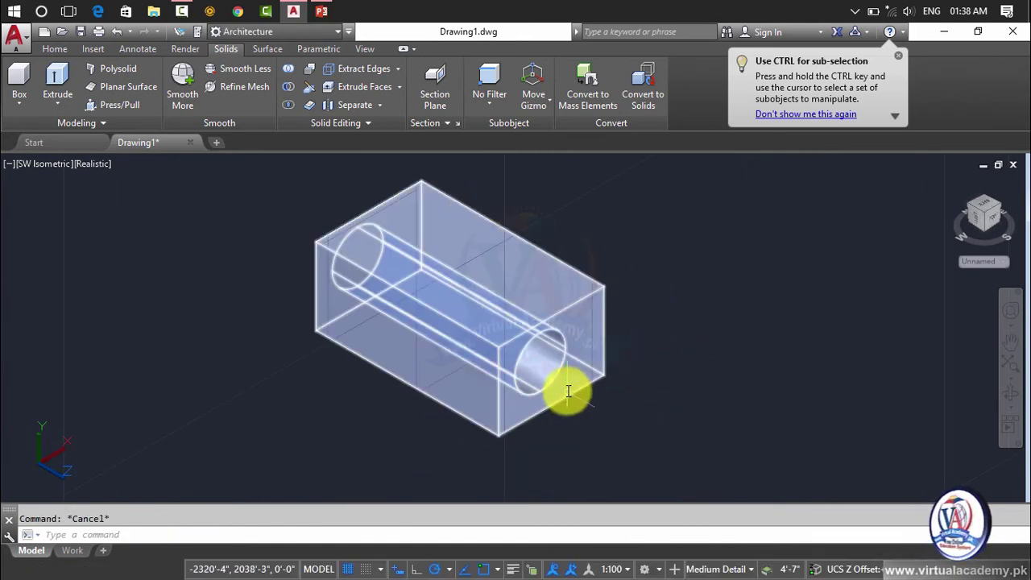
Step: Slice the box from its top corner through a second point, then clear the selection
click(309, 86)
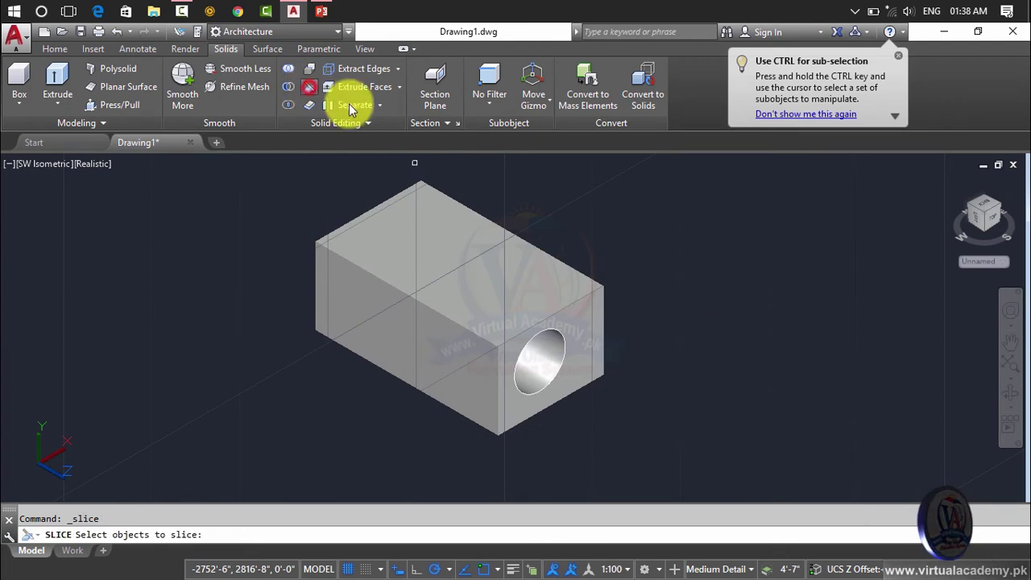
click(428, 189)
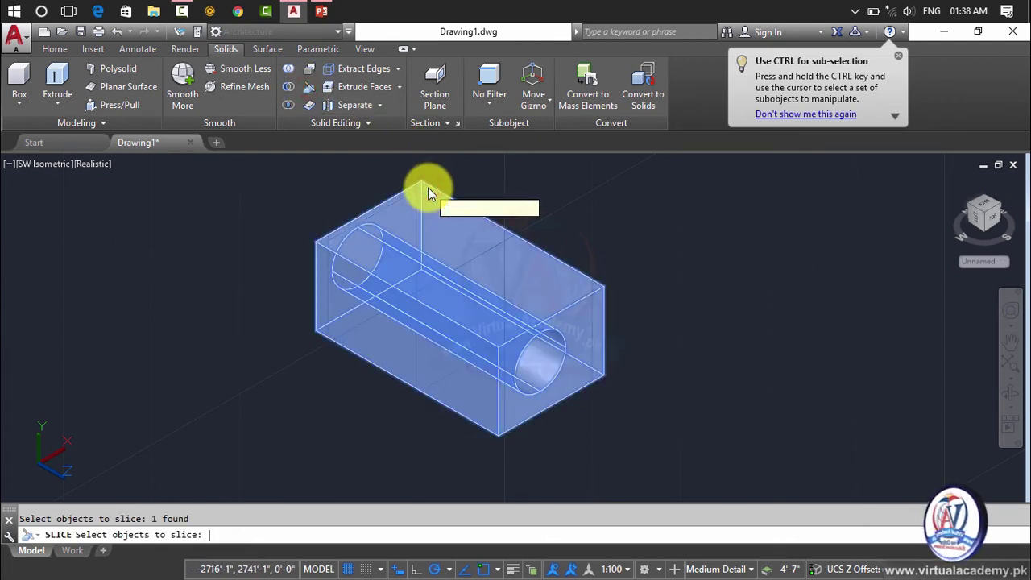
key(Return)
click(423, 184)
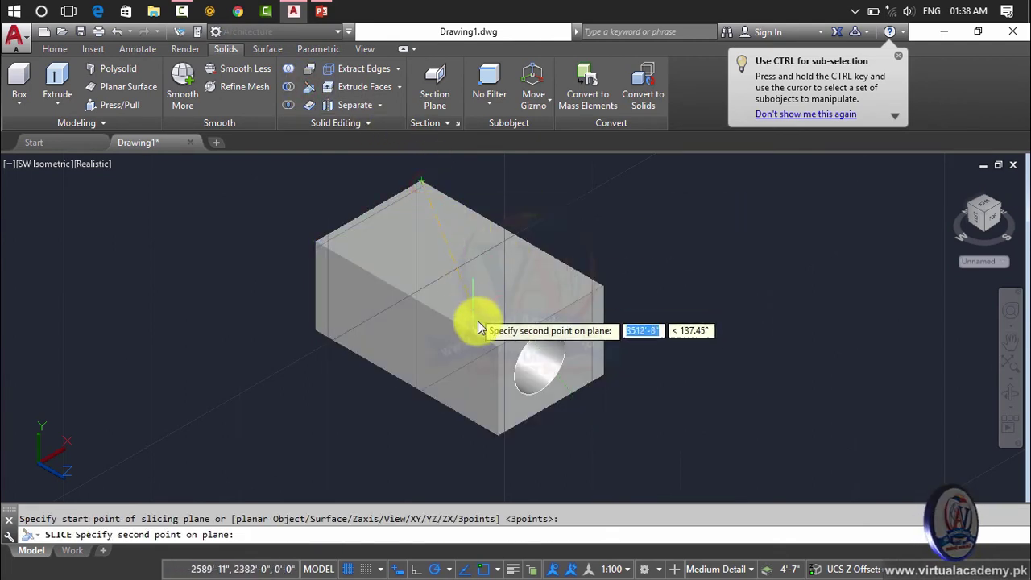
click(501, 352)
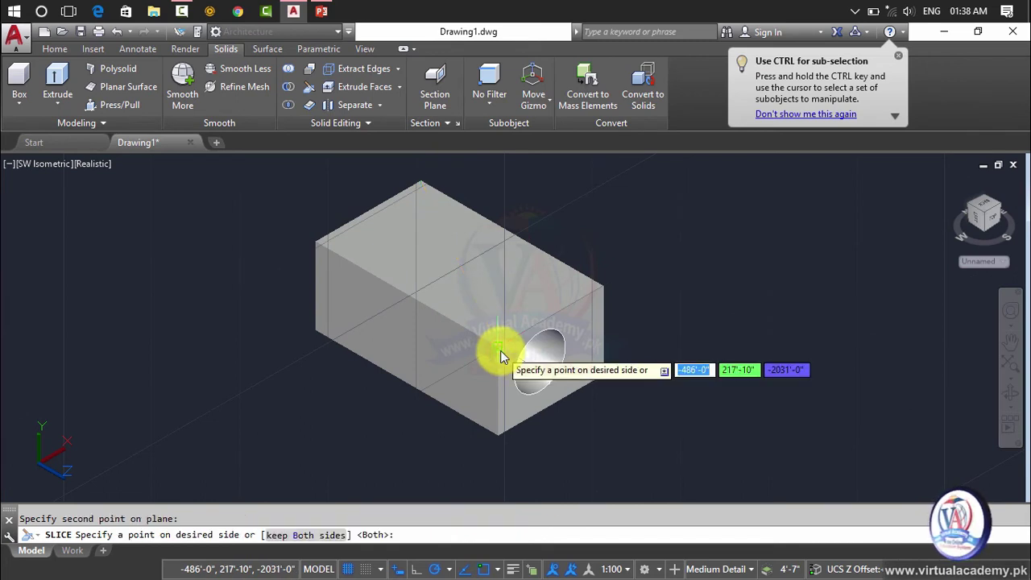
click(500, 351)
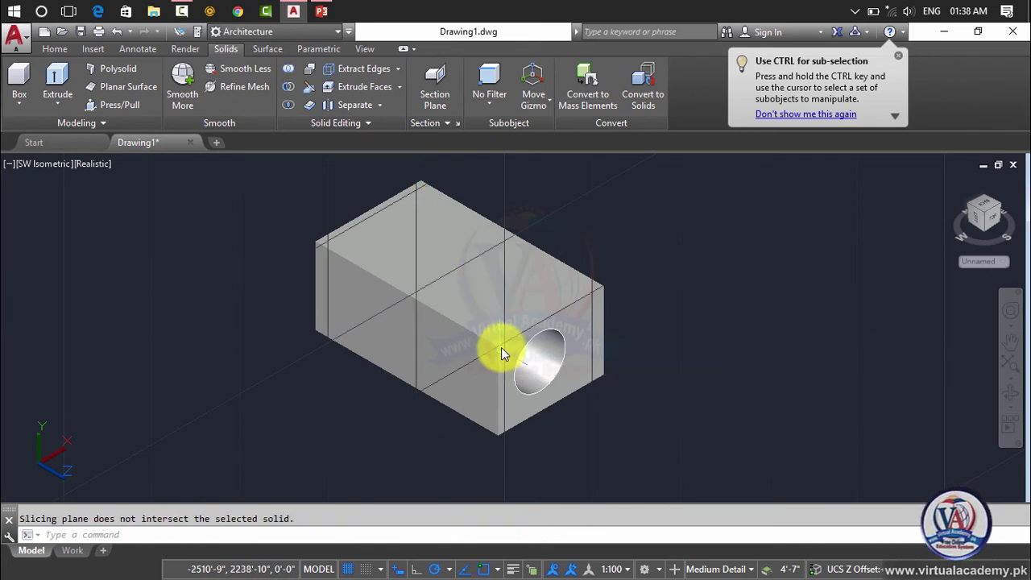
click(522, 280)
key(Escape)
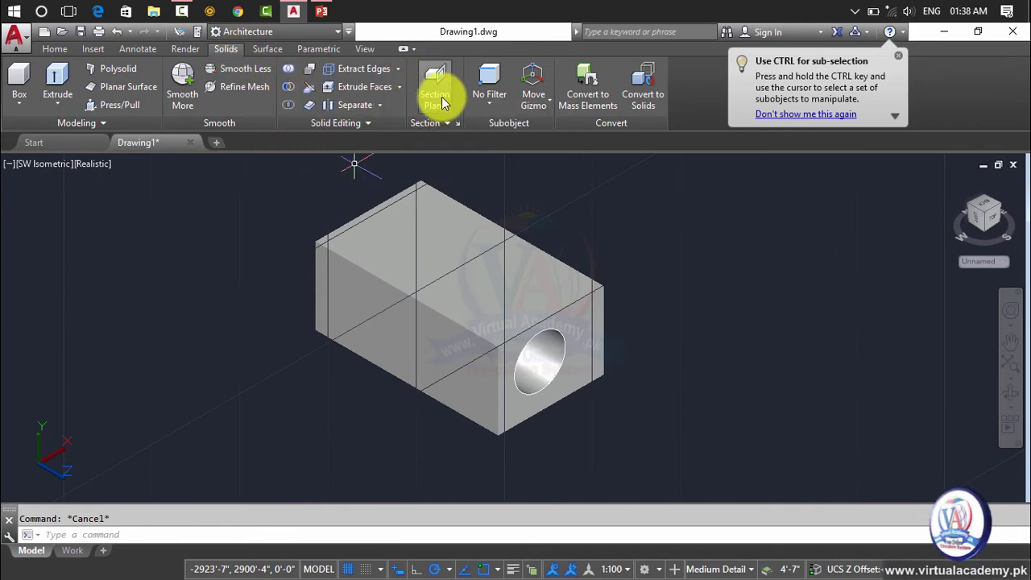
Step: Switch the UCS back to the Top preset
click(359, 48)
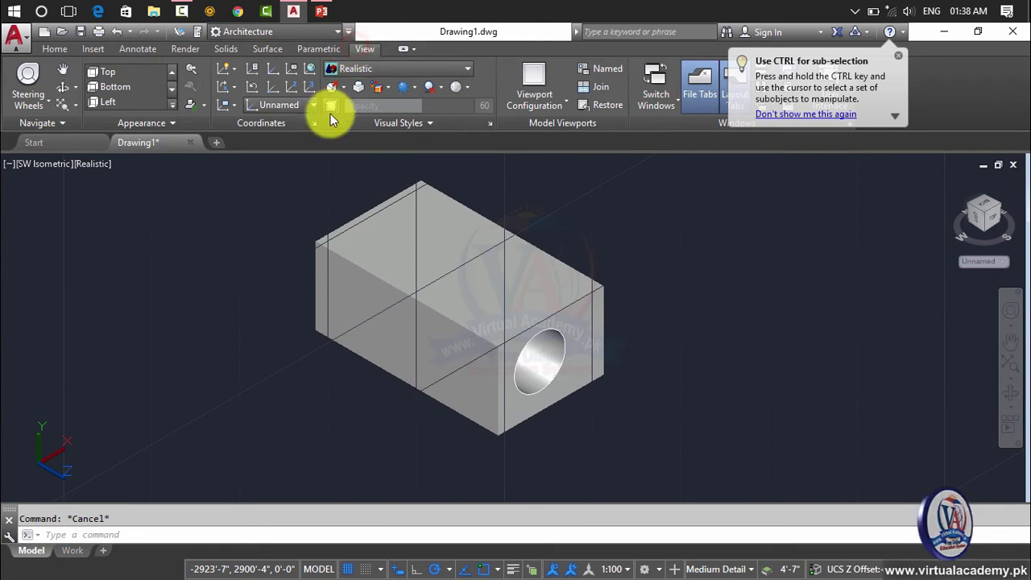
click(292, 113)
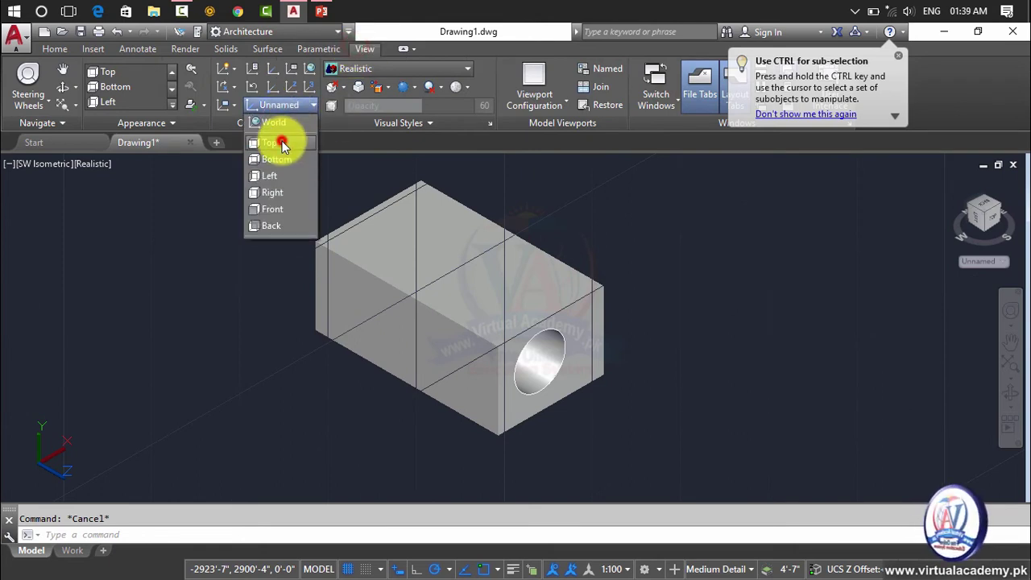
click(282, 141)
scroll(424, 261, up, 2)
click(425, 260)
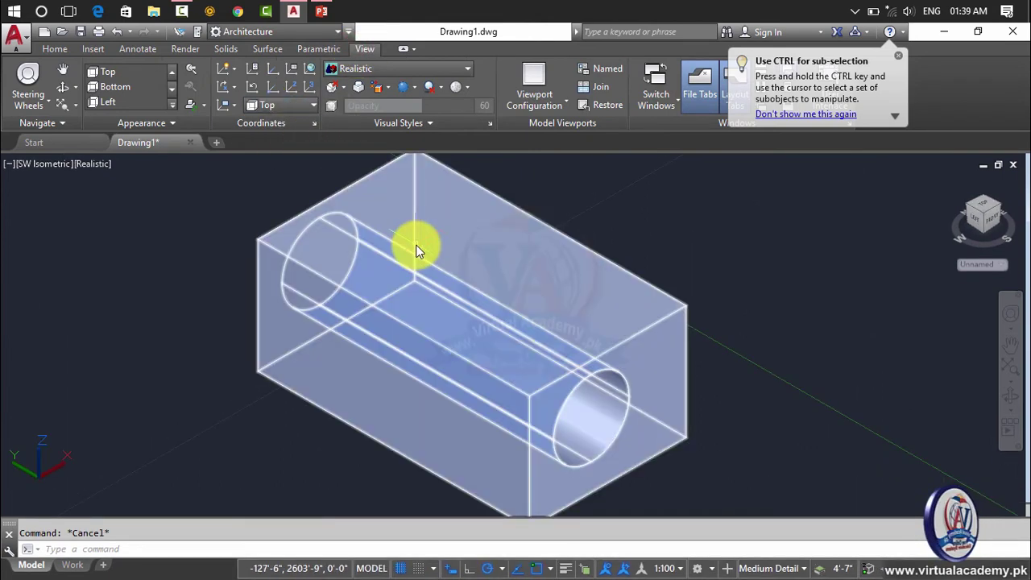
key(Escape)
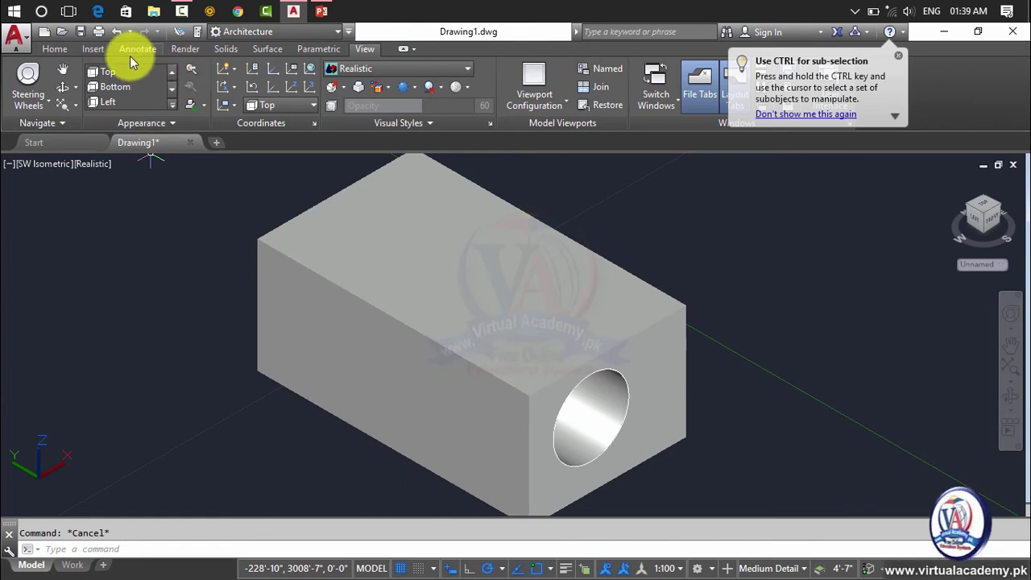
click(225, 50)
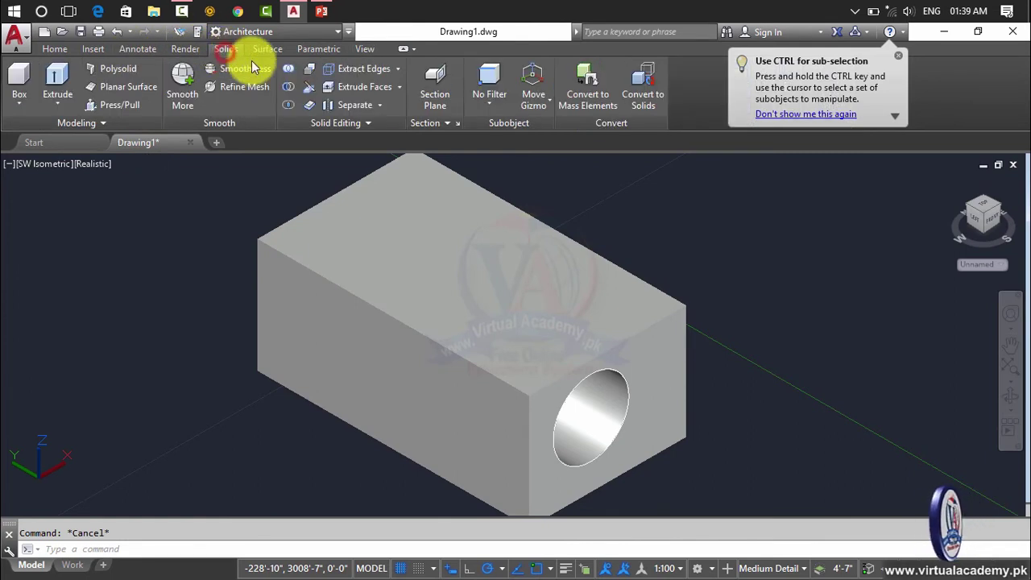
Step: Slice the box diagonally from its top corner to the bottom edge, keeping both halves
click(314, 87)
click(562, 248)
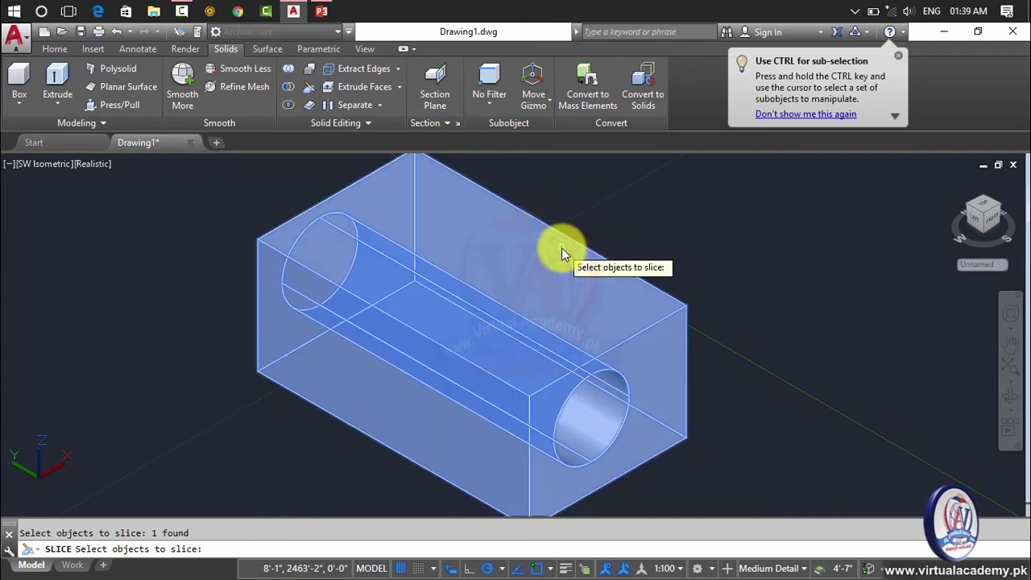
key(Return)
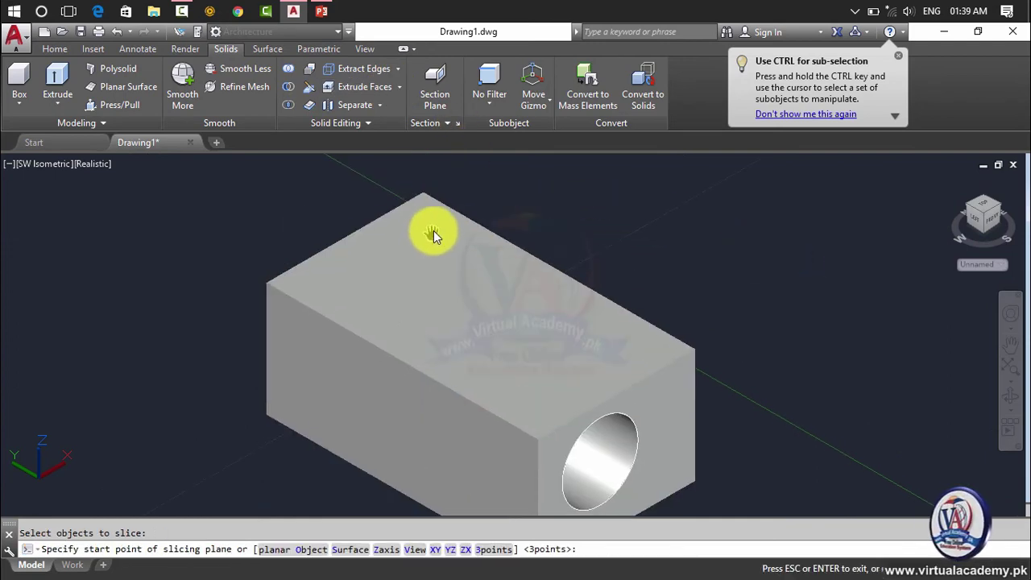
key(Escape)
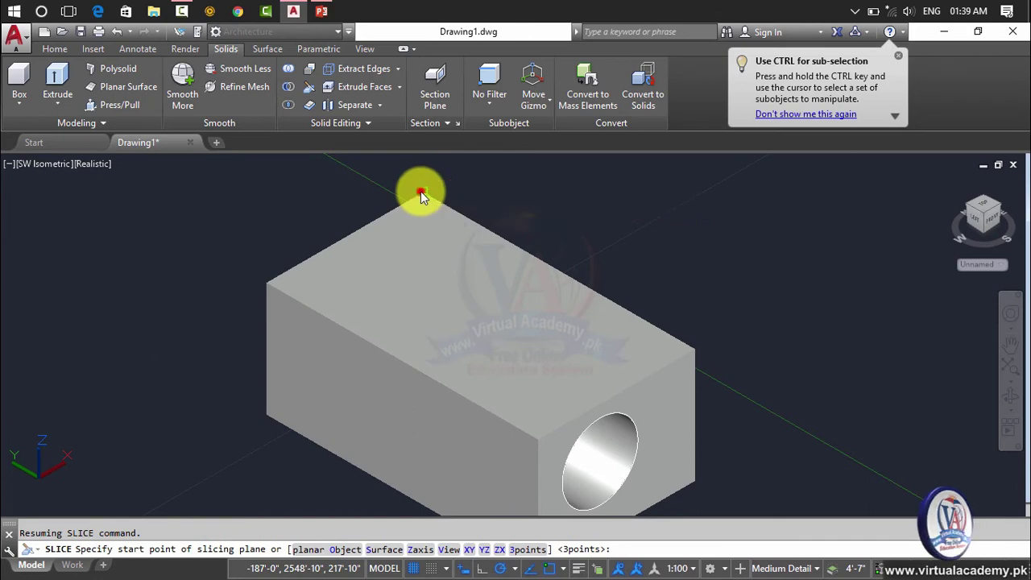
click(421, 191)
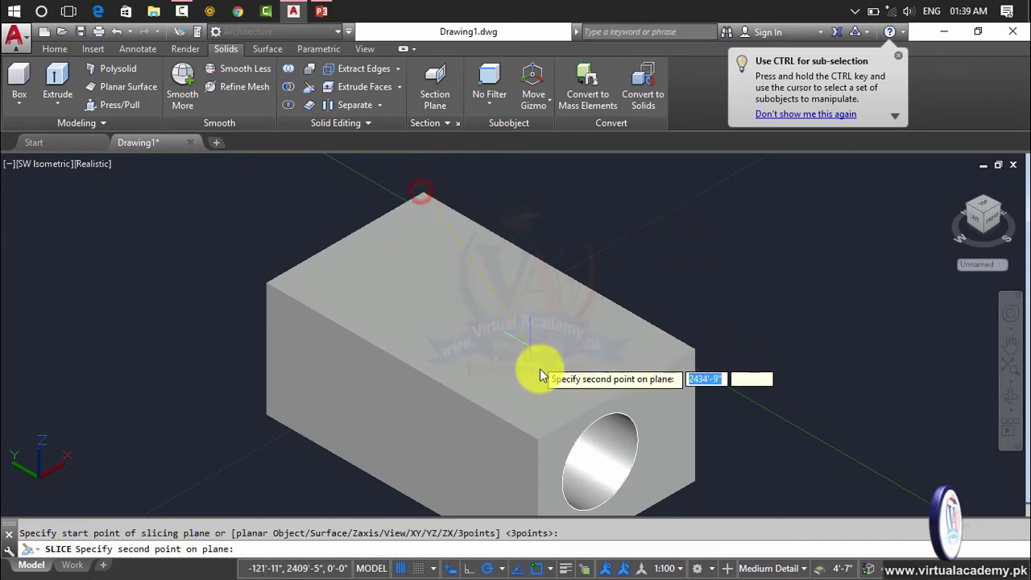
click(537, 444)
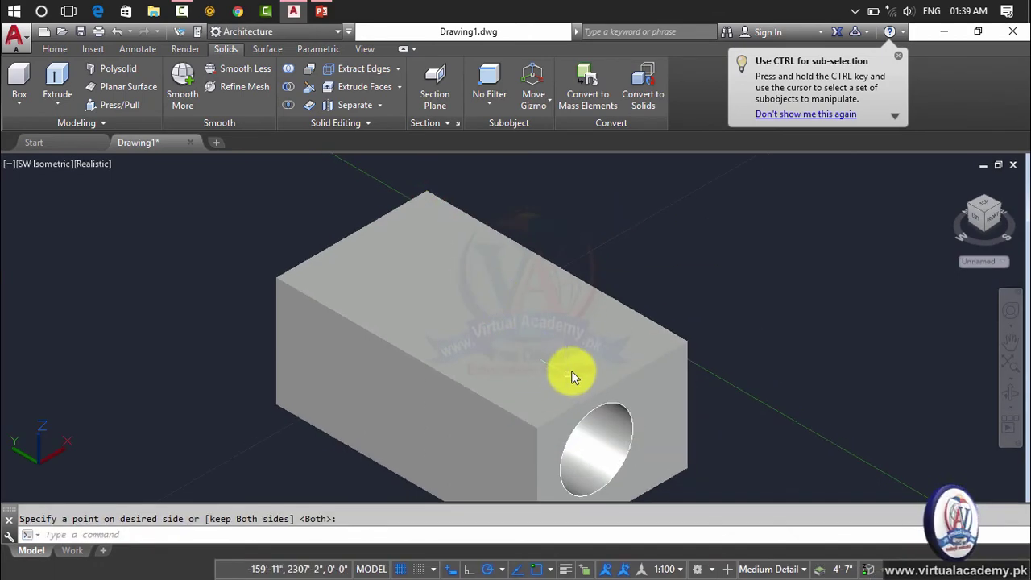
key(Return)
Step: Move the right-hand holed piece away from the other wedge
click(576, 365)
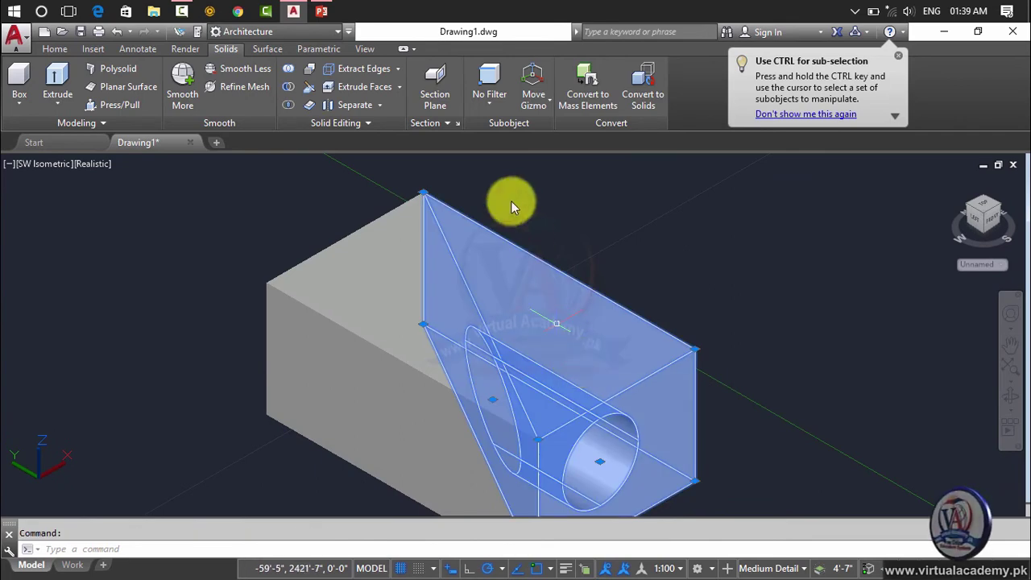
text(m)
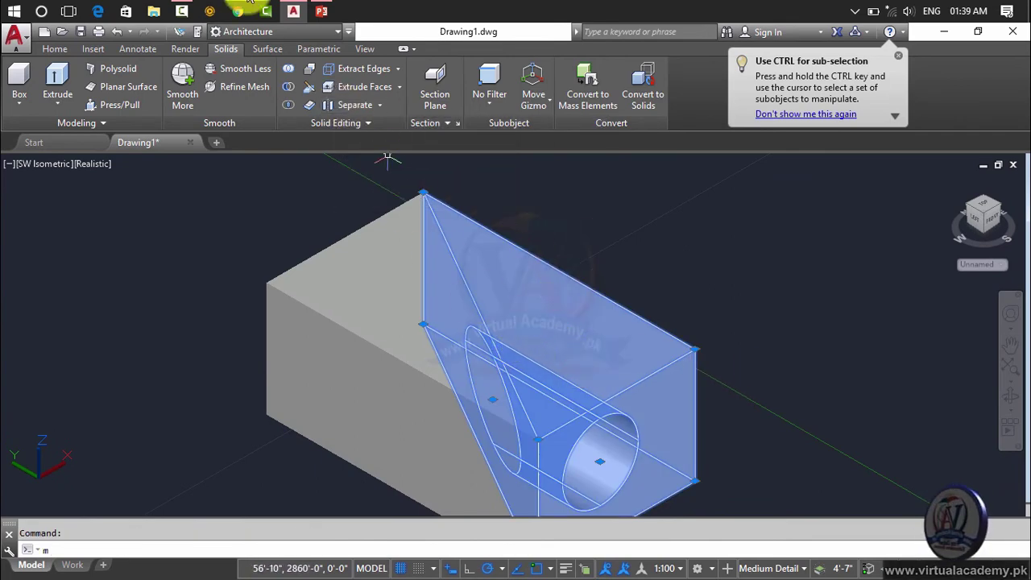
key(Return)
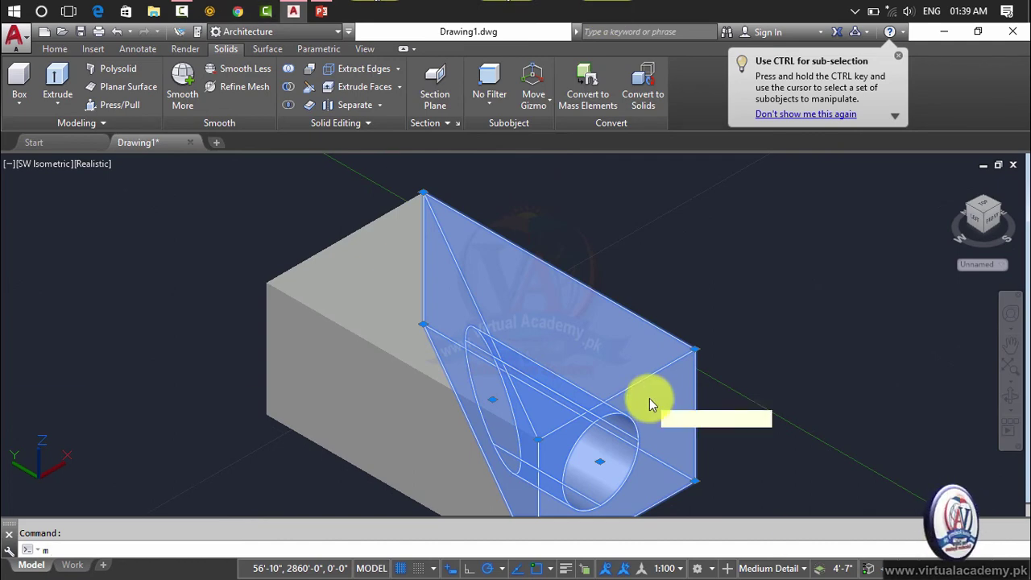
click(643, 372)
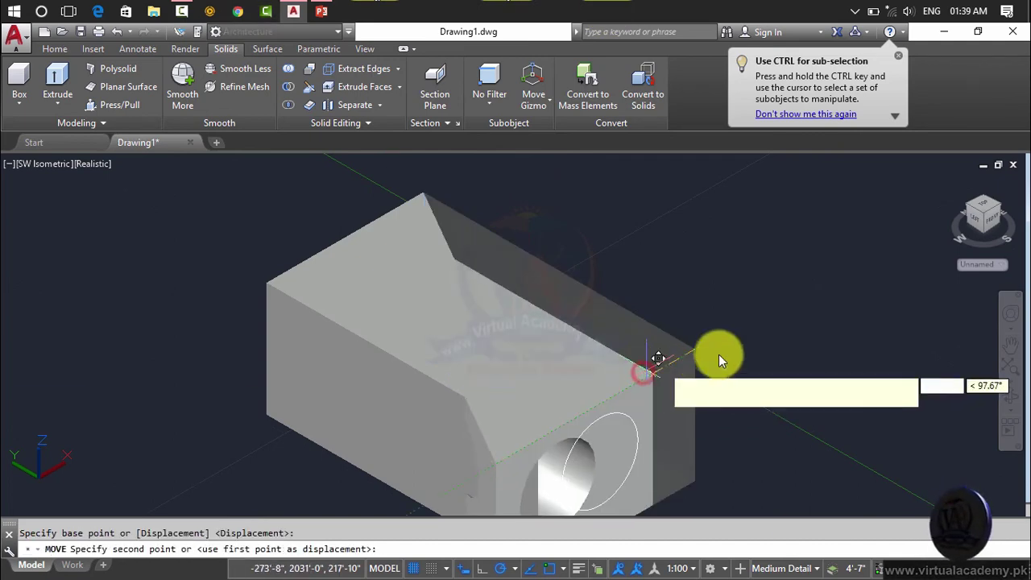
key(Escape)
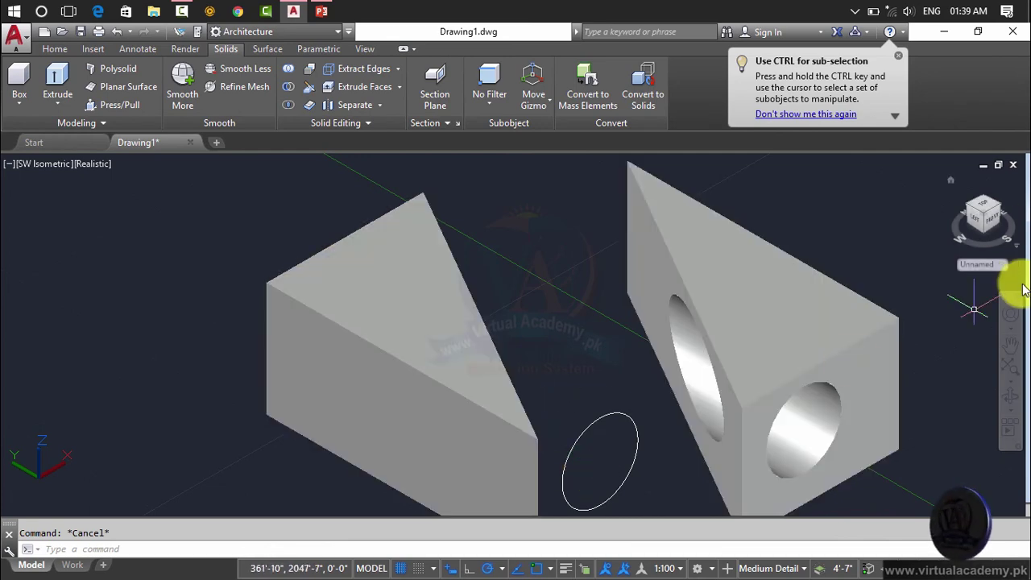
Step: Crossing-select both wedges and the leftover circle and delete them
click(1009, 395)
mouse_move(619, 453)
mouse_down()
mouse_move(518, 402)
mouse_move(559, 412)
mouse_move(548, 396)
mouse_move(640, 459)
mouse_move(805, 427)
mouse_move(817, 395)
mouse_move(779, 435)
mouse_move(653, 456)
mouse_move(610, 460)
mouse_move(604, 422)
mouse_up()
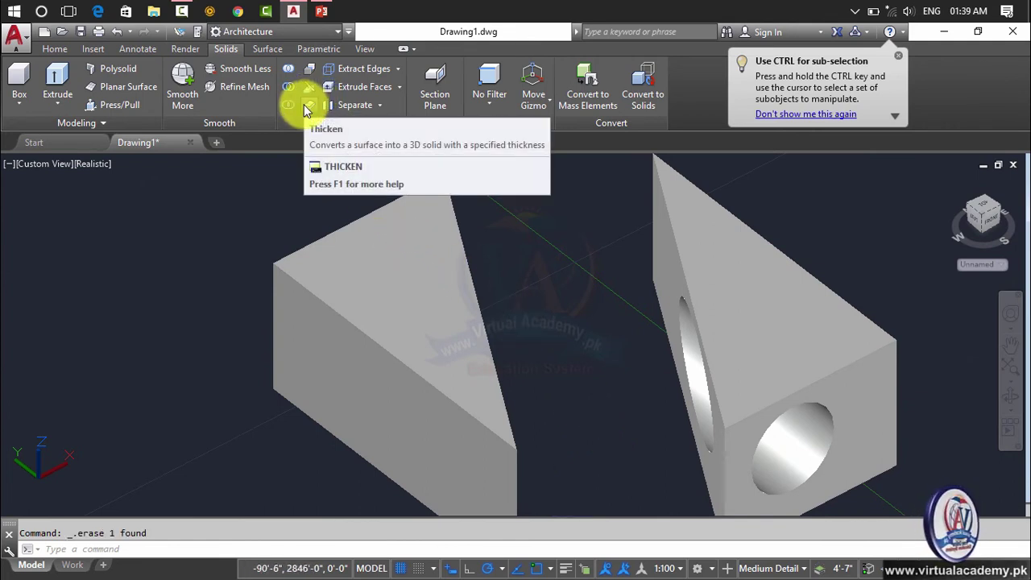
scroll(513, 278, down, 2)
scroll(513, 278, down, 2)
click(709, 257)
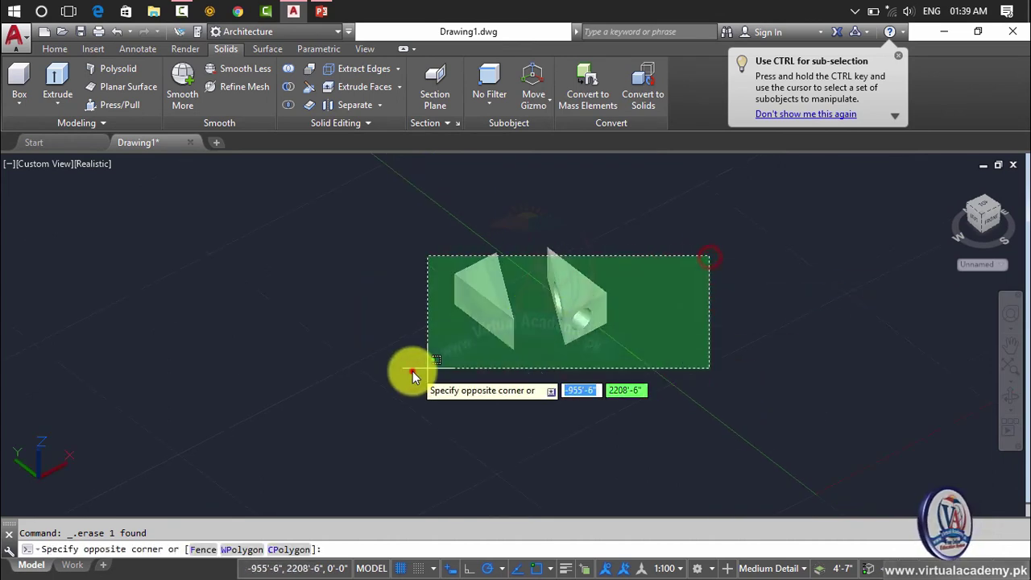
click(409, 369)
key(Delete)
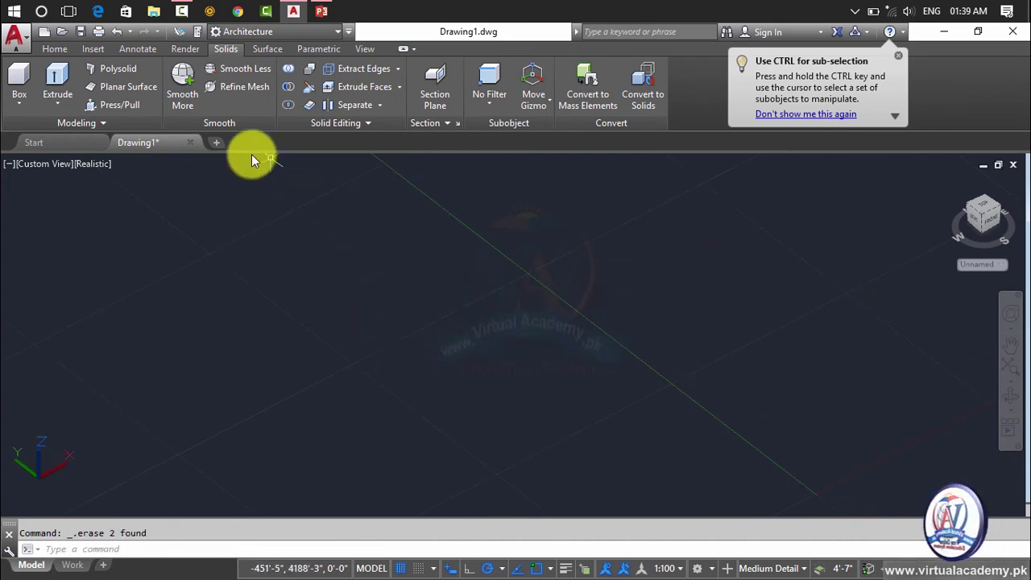
Step: Draw a rectangular planar surface by picking two opposite corners
click(140, 90)
click(378, 320)
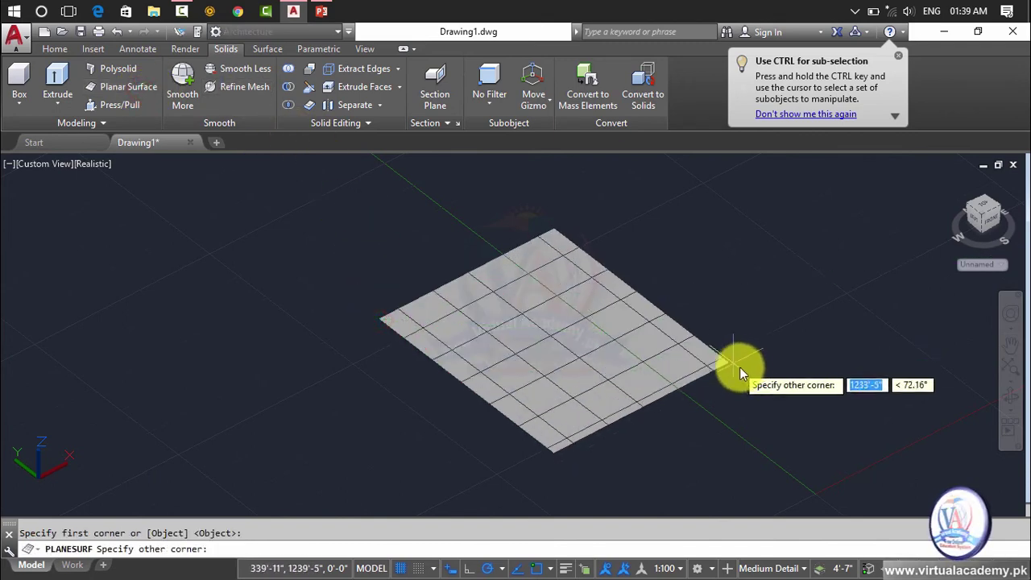
click(756, 376)
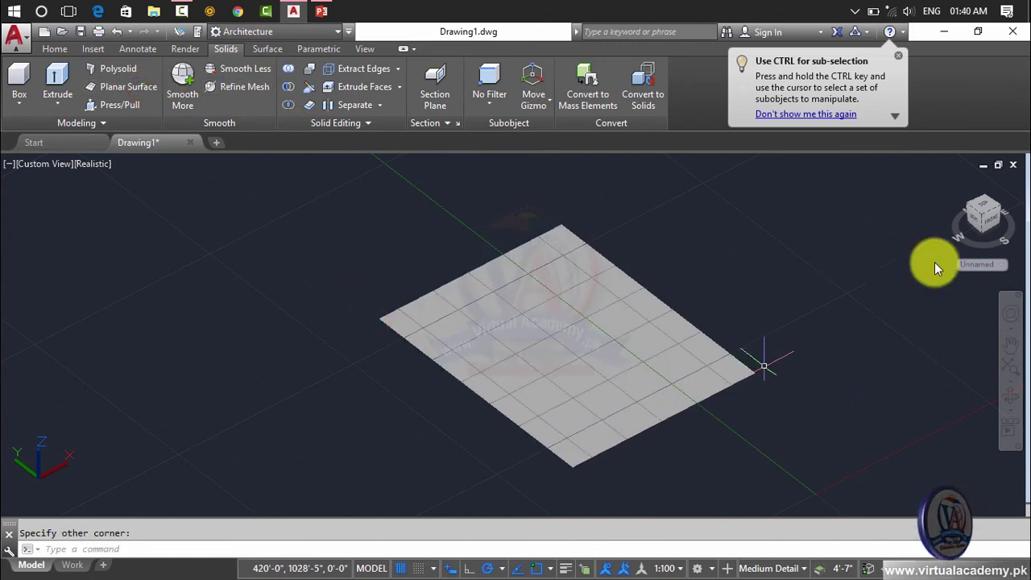
click(266, 50)
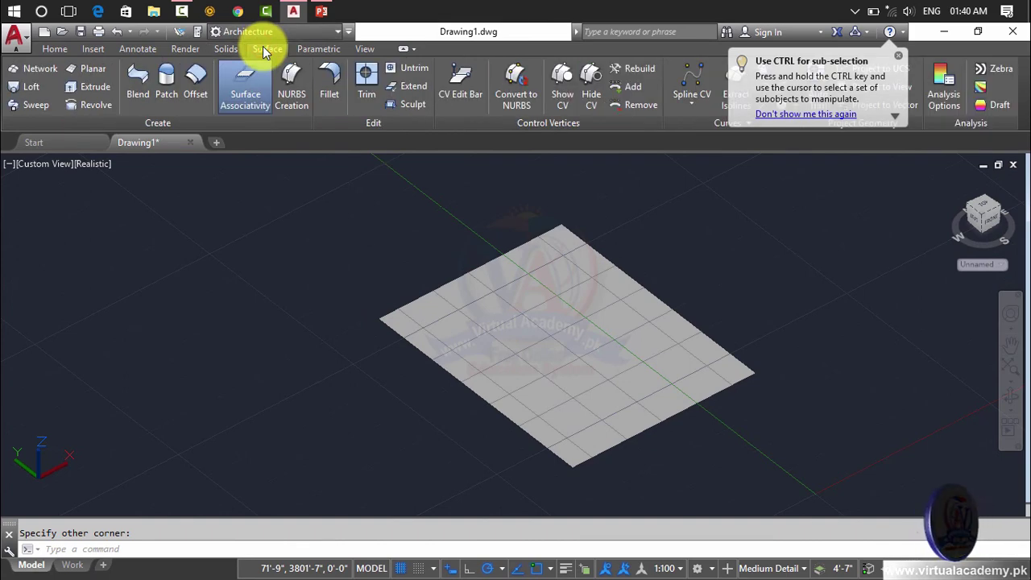
click(228, 49)
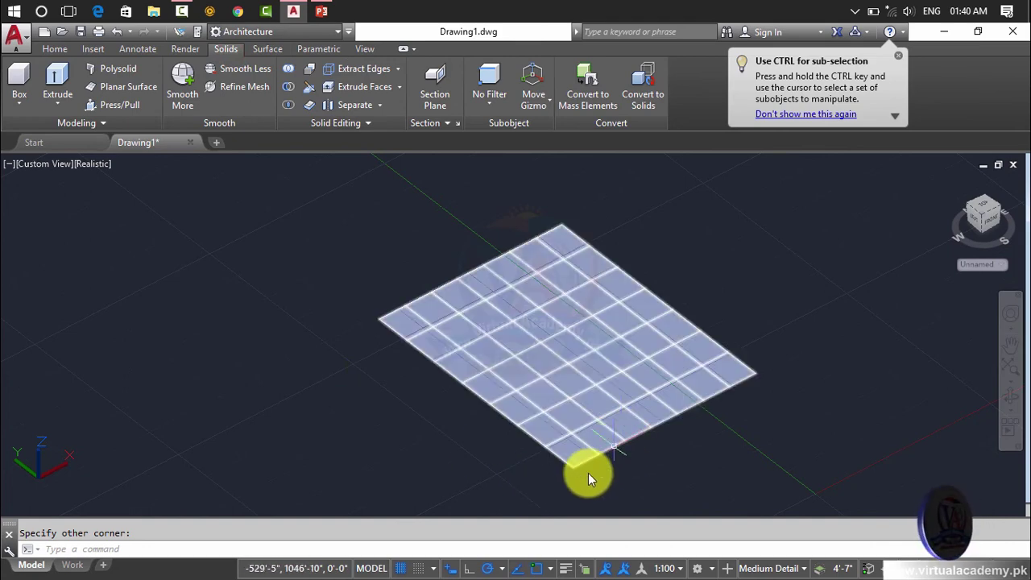
Step: Thicken the planar surface by 10' into a solid slab
scroll(585, 475, up, 2)
scroll(585, 476, up, 2)
click(483, 338)
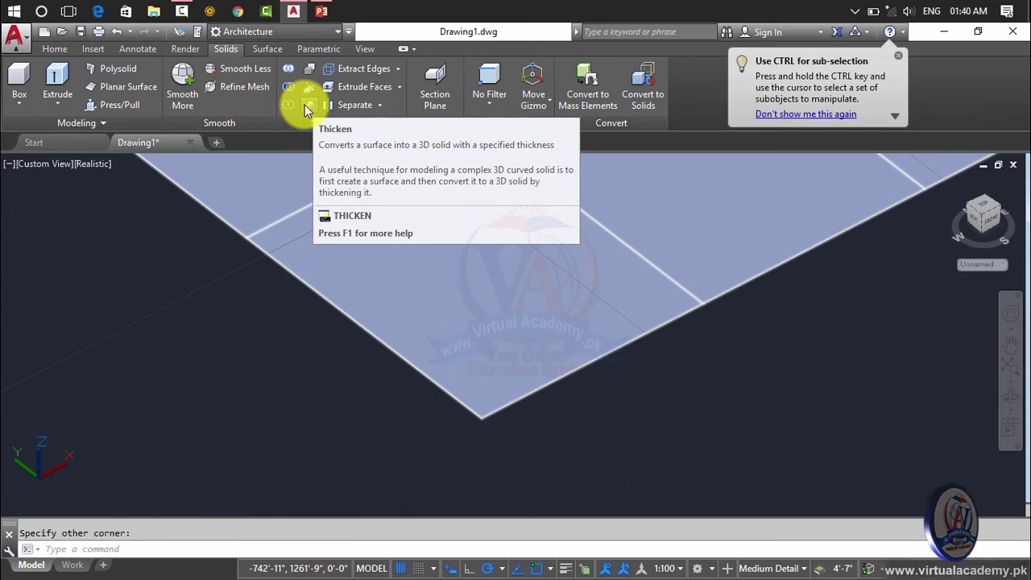
click(309, 106)
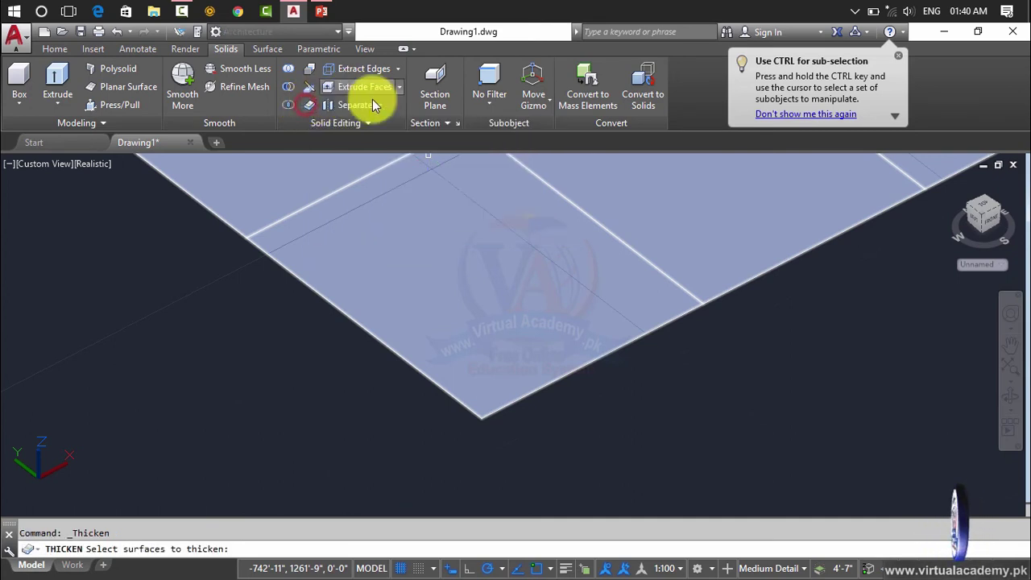
click(511, 402)
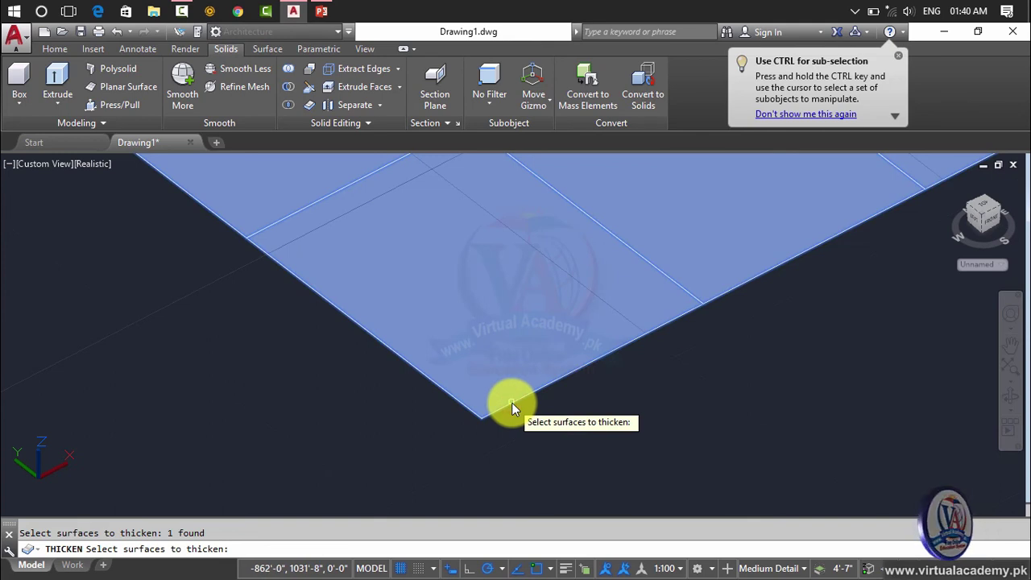
key(Return)
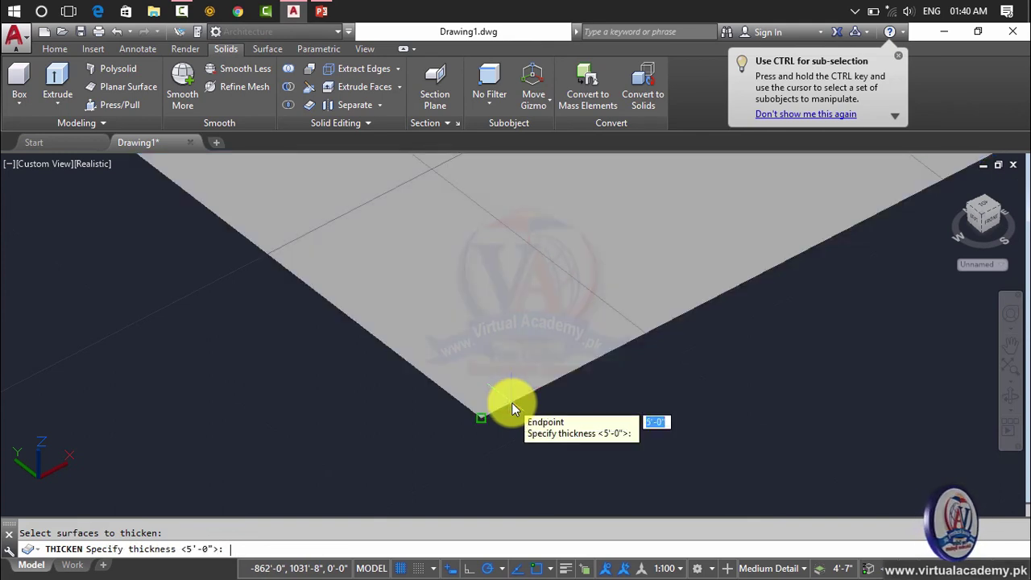
text(10')
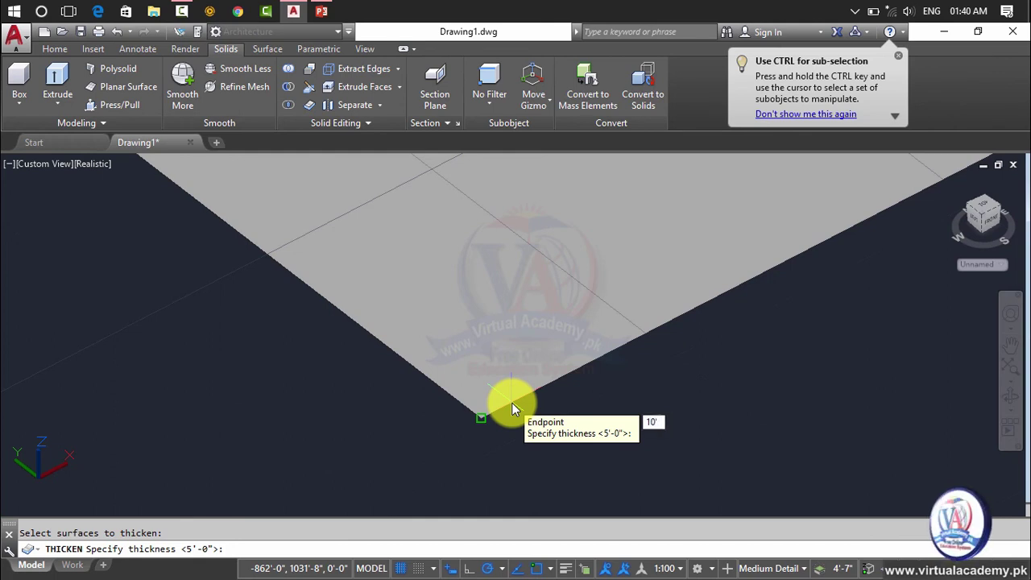
key(Return)
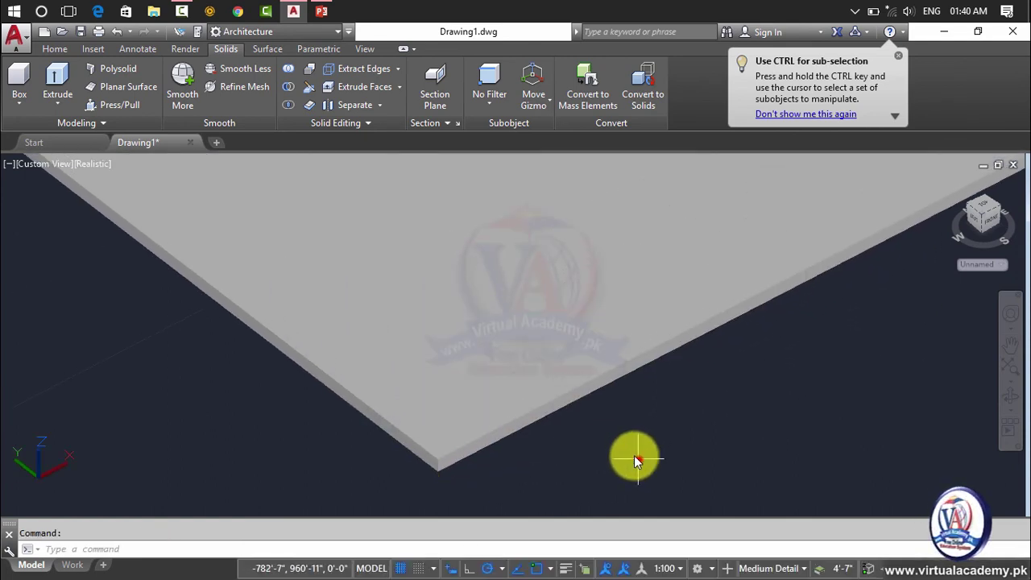
Step: Crossing-select the thickened slab and delete it
click(636, 459)
click(487, 393)
key(Delete)
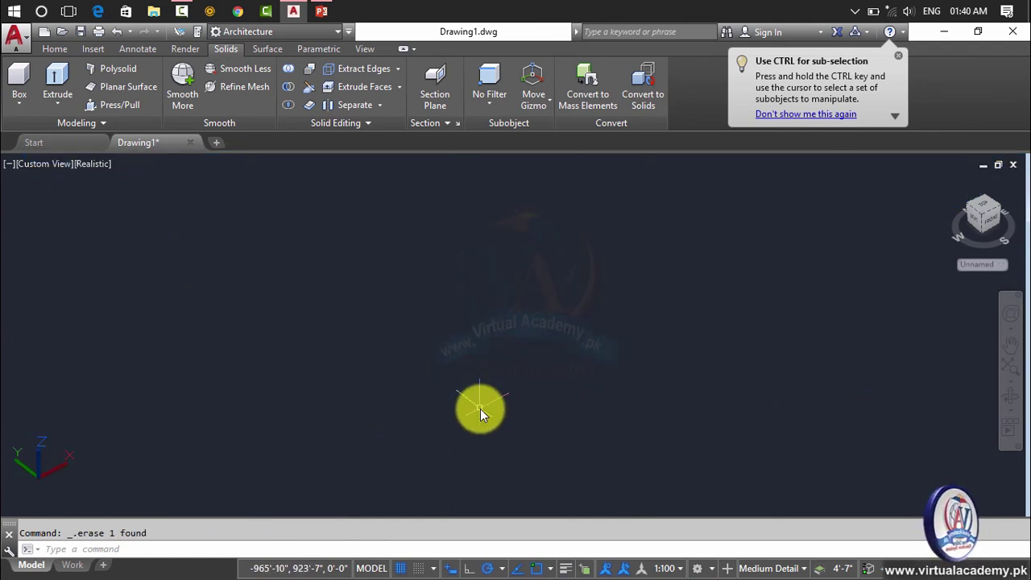
middle_drag(473, 410, 228, 369)
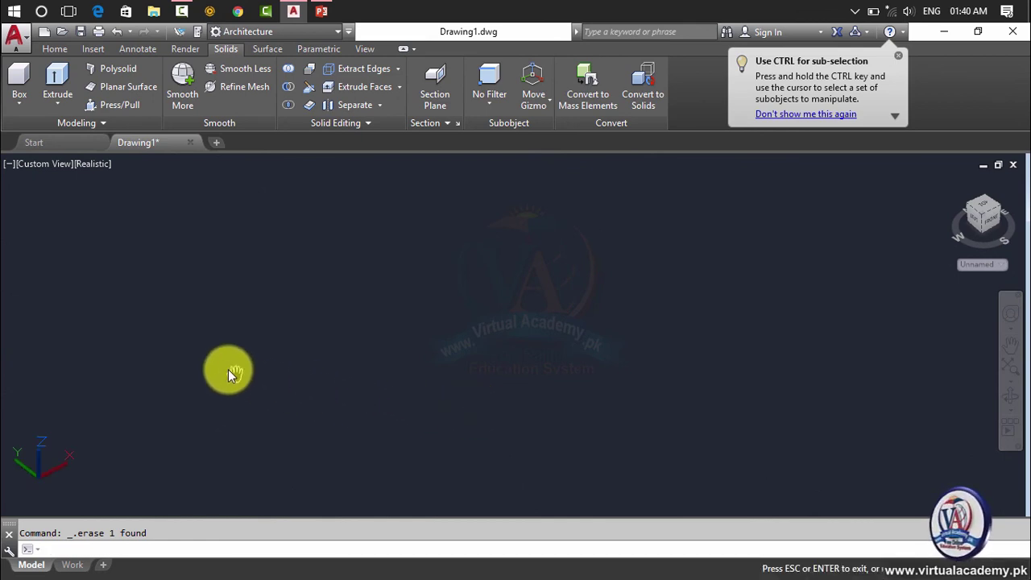
key(Escape)
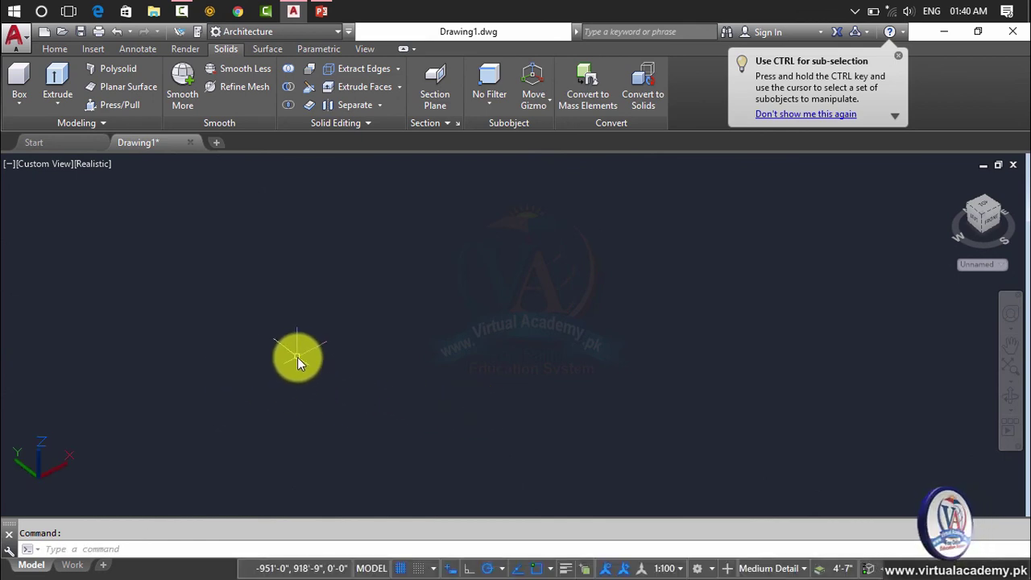